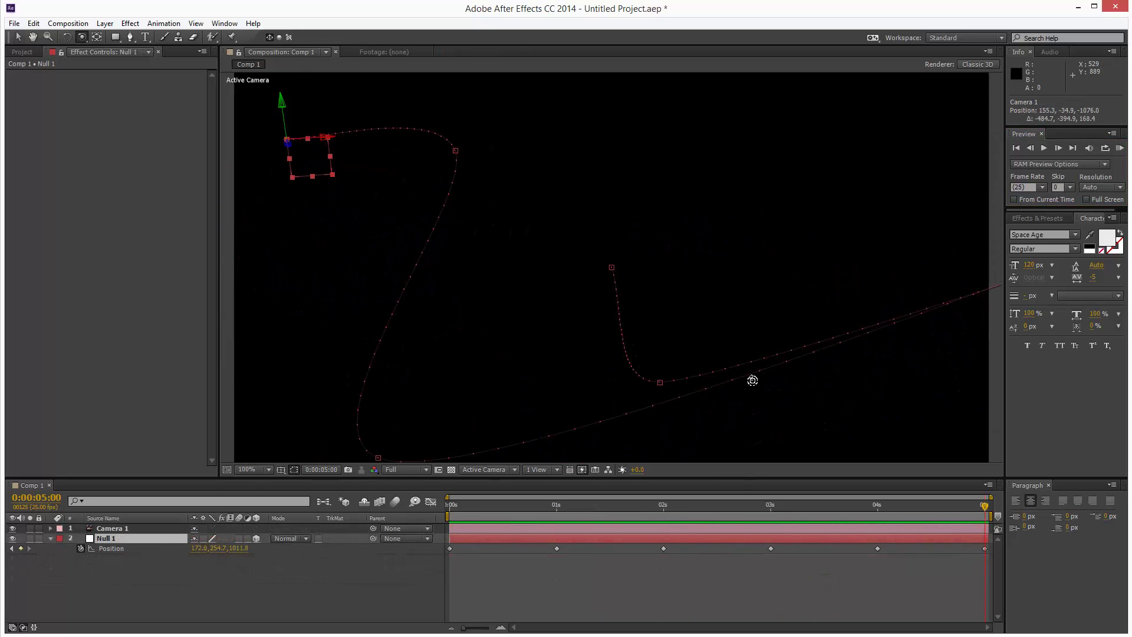
# - Orbit the Active Camera view to look over the finished star-and-camera scene
pyautogui.moveTo(752, 380); pyautogui.dragTo(689, 348)
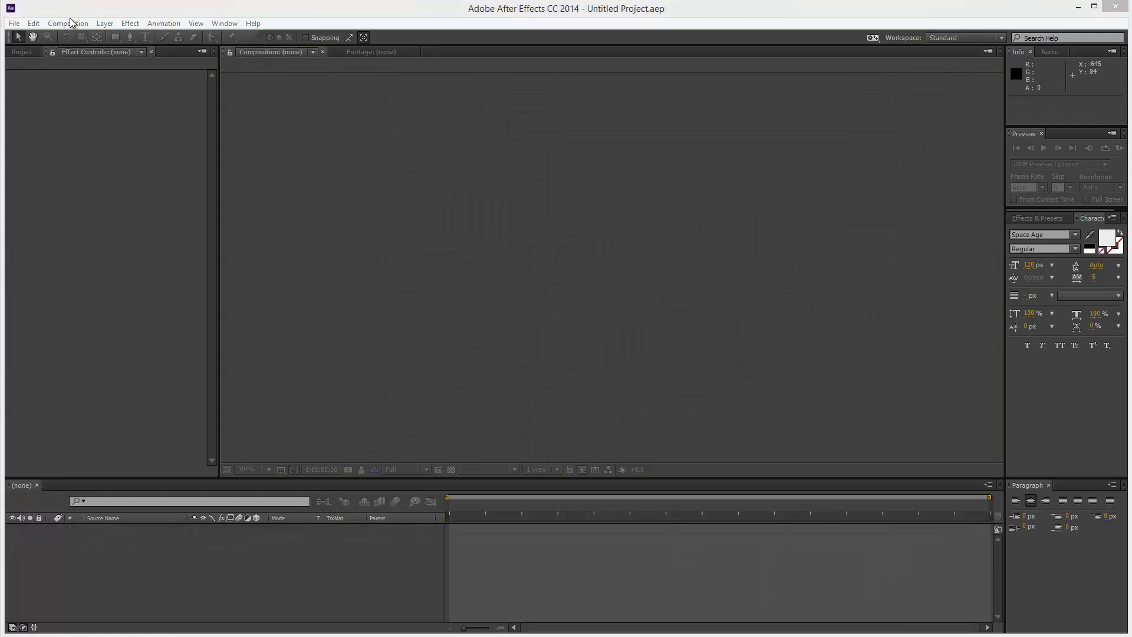
# - Create Comp 1 at 1280×720, 25 fps using the HDV/HDTV 720 25 preset
pyautogui.click(70, 22)
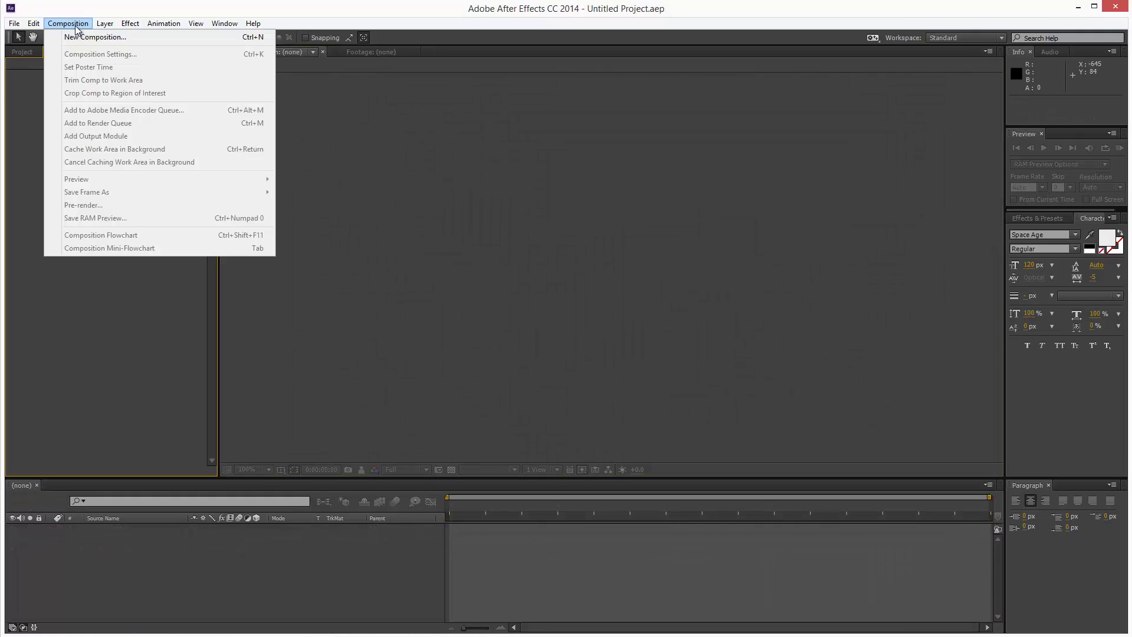
pyautogui.click(83, 35)
pyautogui.click(526, 293)
pyautogui.write('1280')
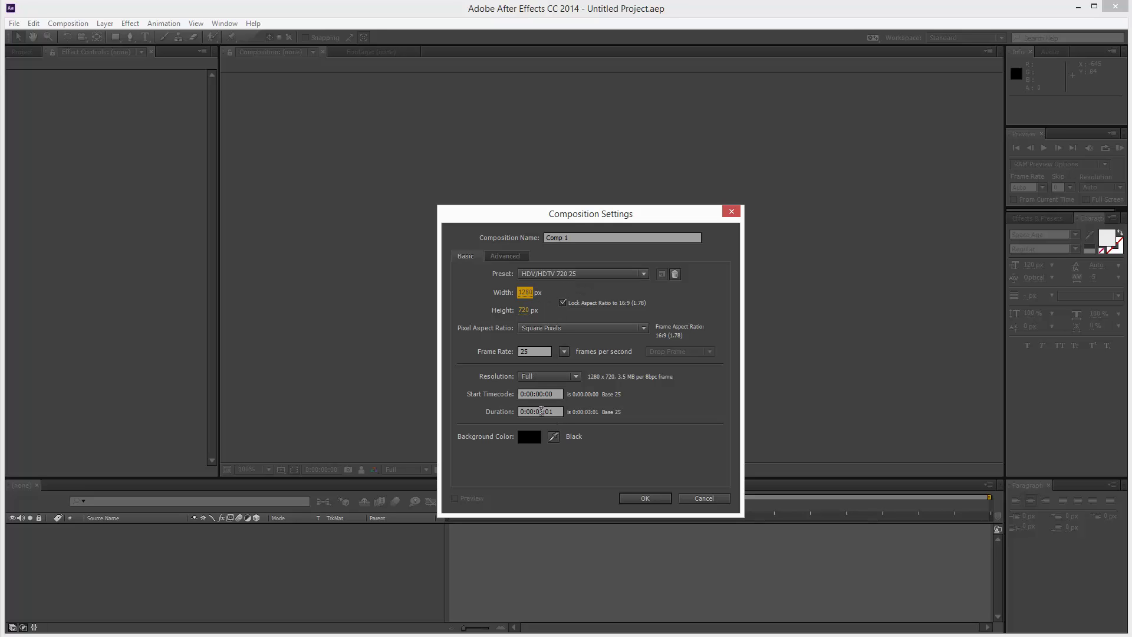
pyautogui.click(541, 410)
pyautogui.click(644, 498)
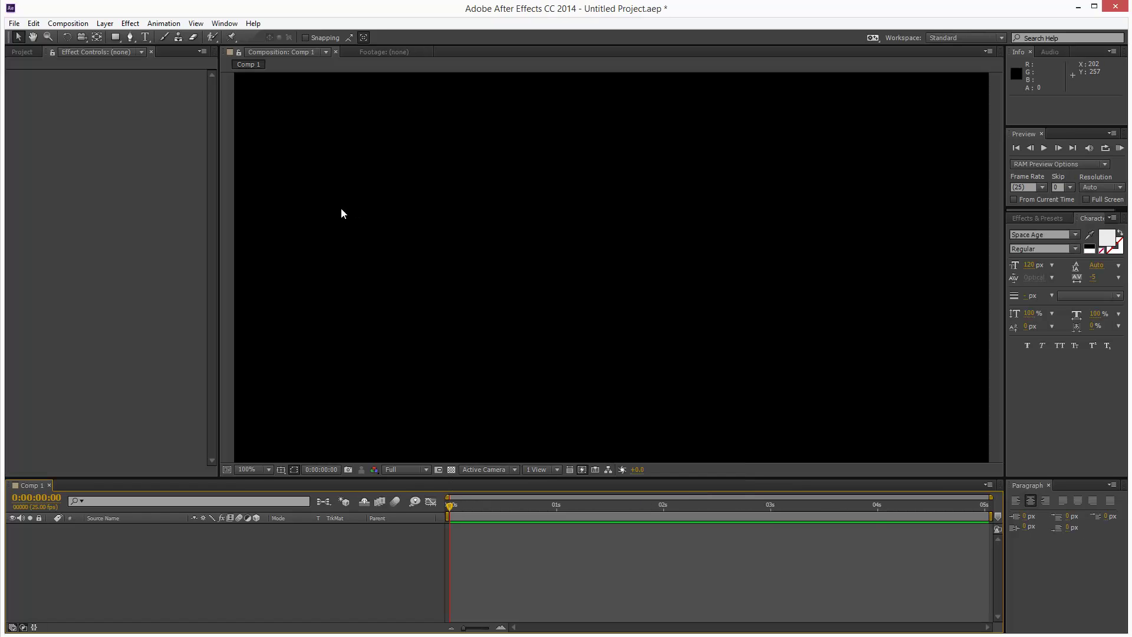
# - Add Null 1 as a 3D layer and switch the viewer to Custom View 1
pyautogui.click(105, 23)
pyautogui.moveTo(135, 35)
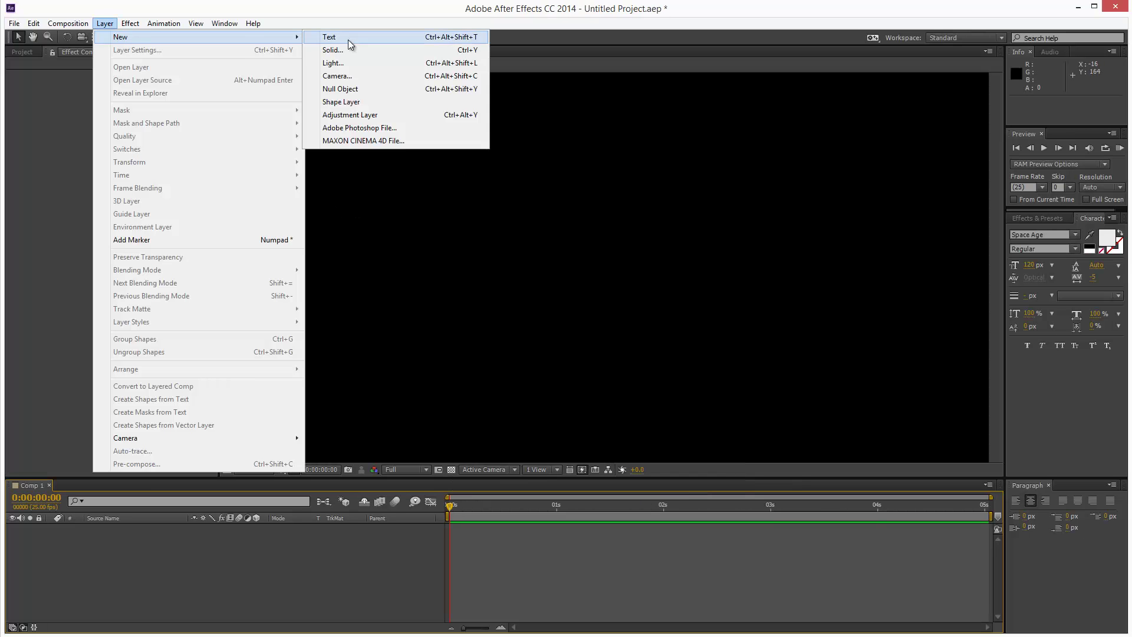
pyautogui.click(356, 89)
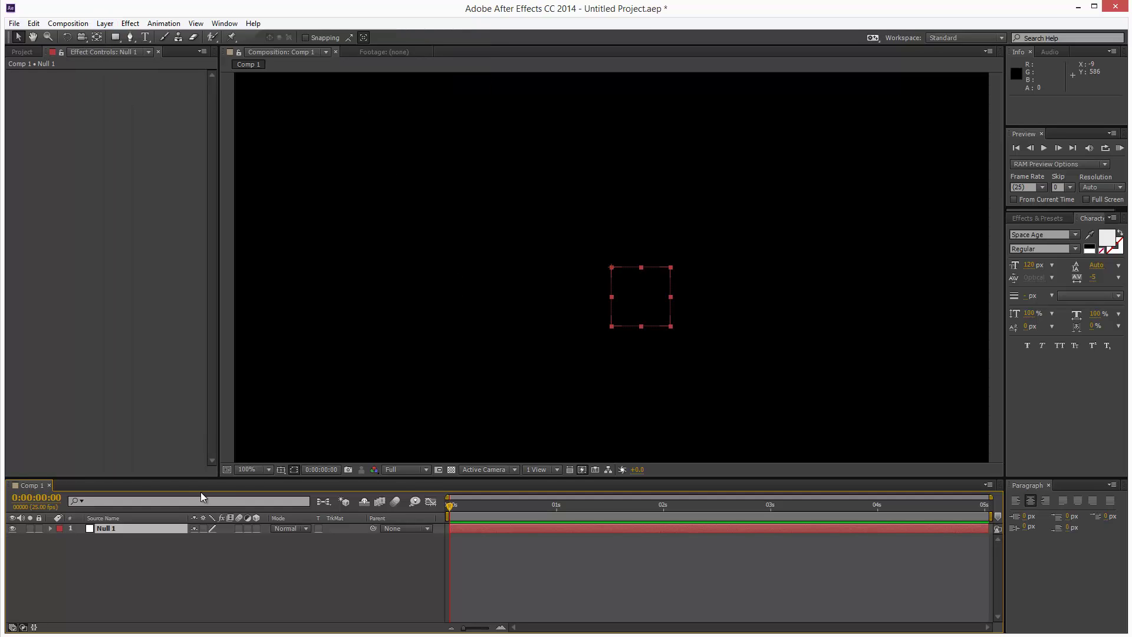
pyautogui.click(256, 528)
pyautogui.click(472, 469)
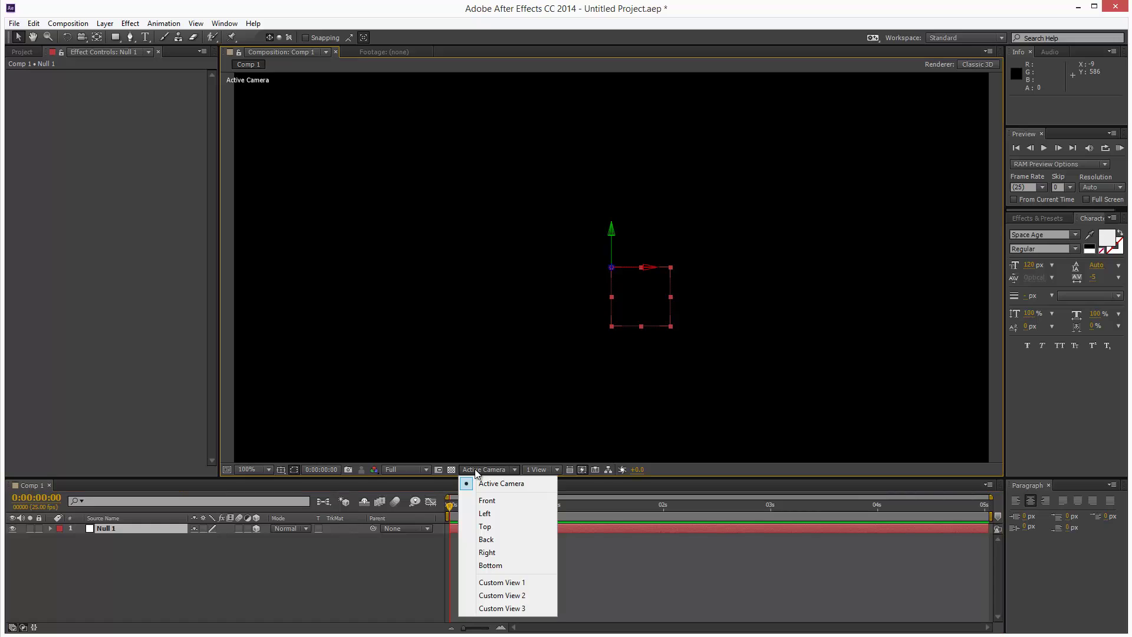
pyautogui.click(502, 582)
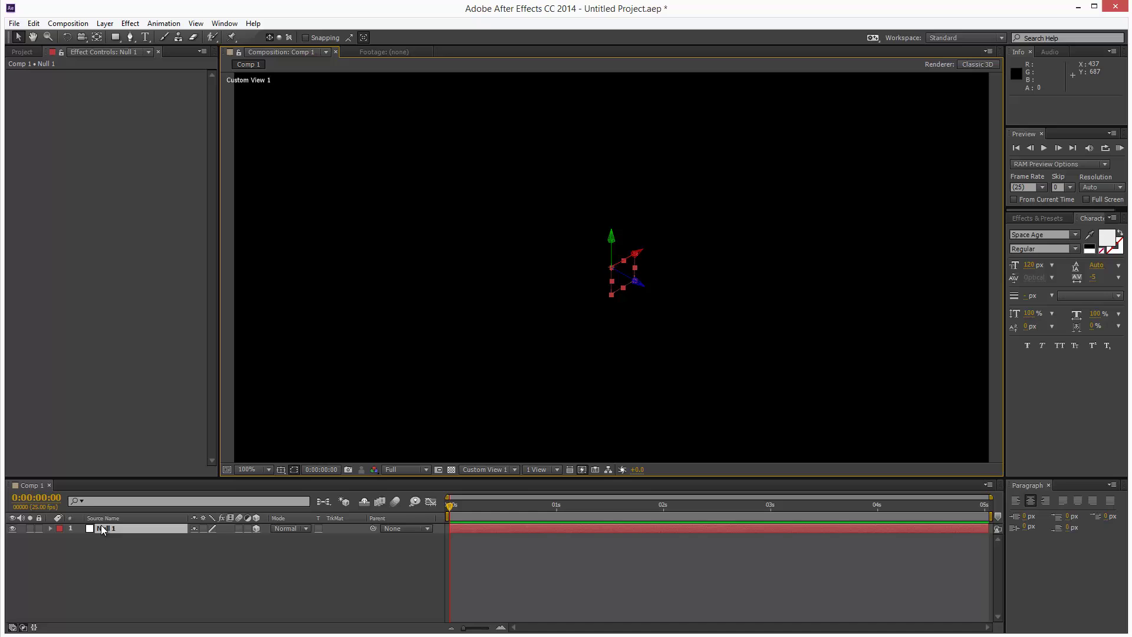
# - Keyframe Null 1's Position at 0 s, then move it back, right and down at 1 s
pyautogui.hotkey('alt', 'shift', 'p')
pyautogui.click(112, 539)
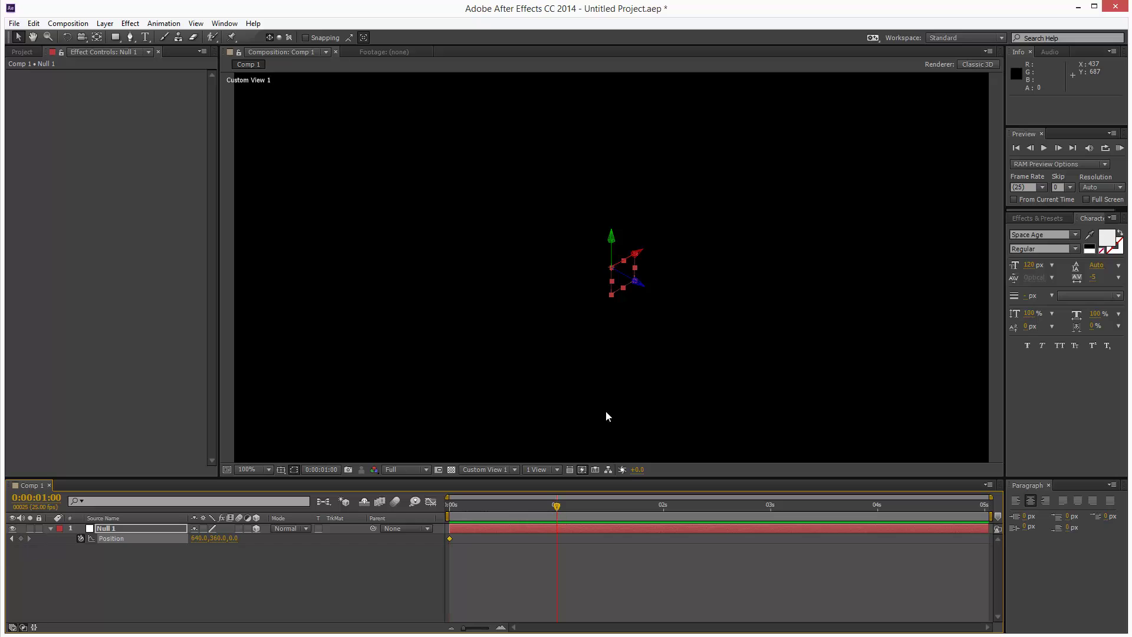
pyautogui.moveTo(642, 284); pyautogui.dragTo(320, 170)
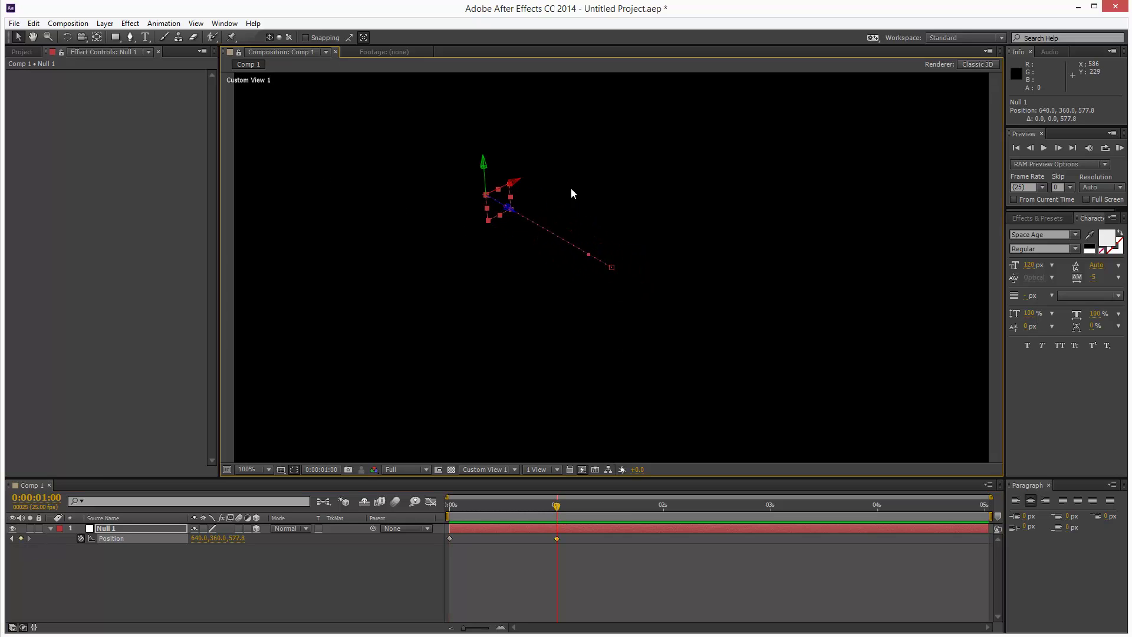
pyautogui.moveTo(519, 185); pyautogui.dragTo(623, 118)
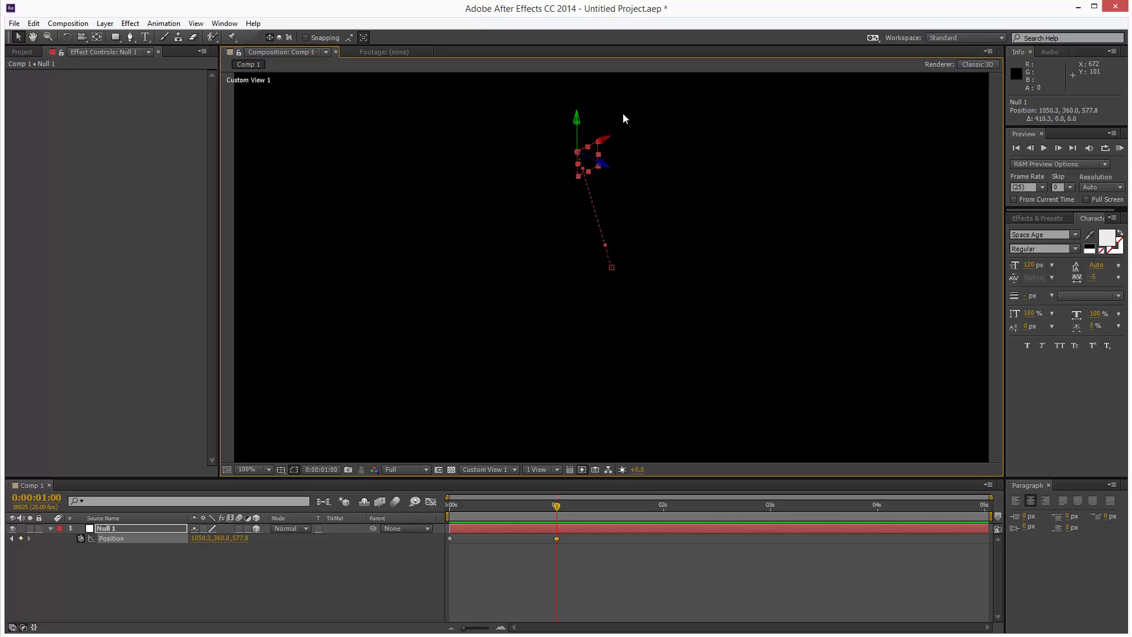
pyautogui.click(578, 124)
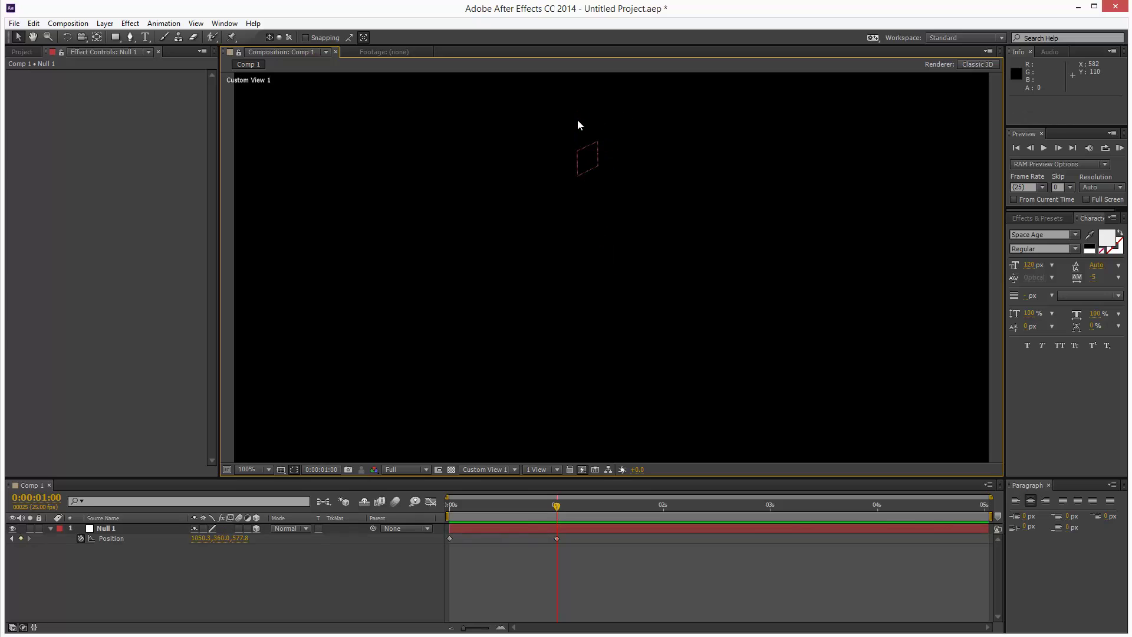
pyautogui.click(114, 528)
pyautogui.moveTo(578, 138); pyautogui.dragTo(579, 277)
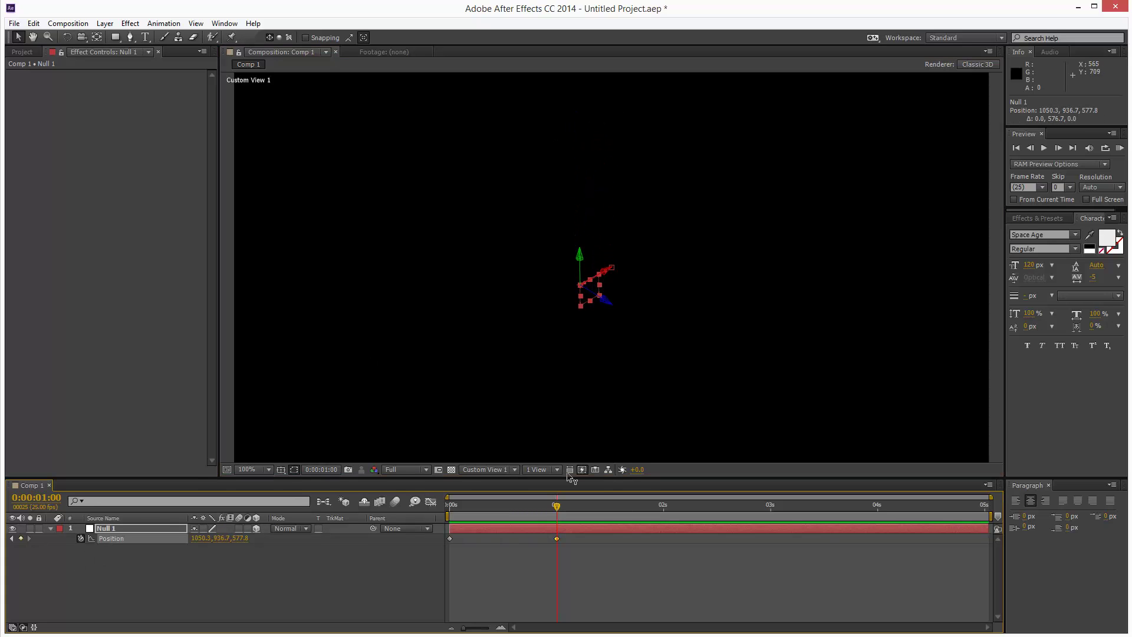
# - Bring the null forward at 2 s, then move it far left, deeper and lower at 3 s
pyautogui.click(663, 505)
pyautogui.moveTo(606, 301); pyautogui.dragTo(844, 264)
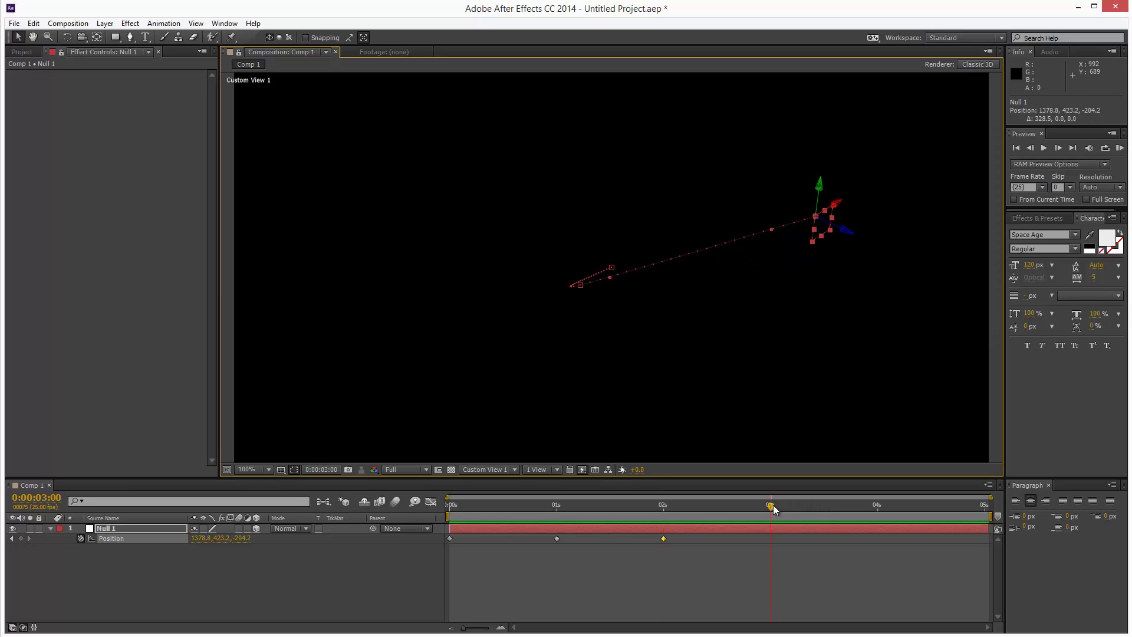
pyautogui.click(772, 506)
pyautogui.moveTo(840, 206); pyautogui.dragTo(353, 286)
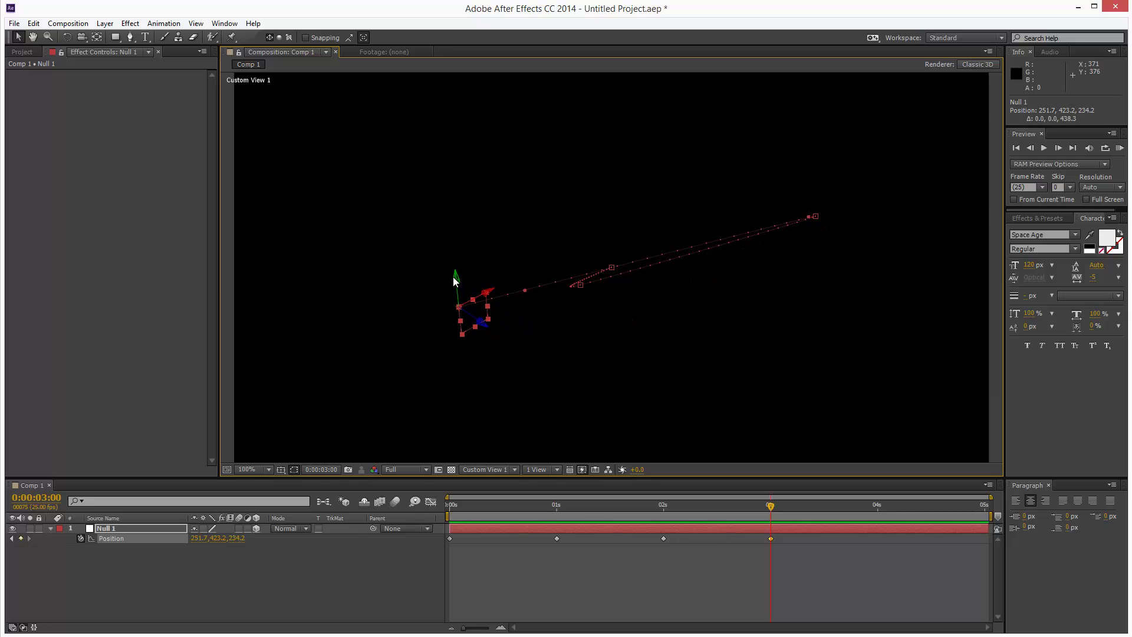
pyautogui.moveTo(453, 277); pyautogui.dragTo(467, 502)
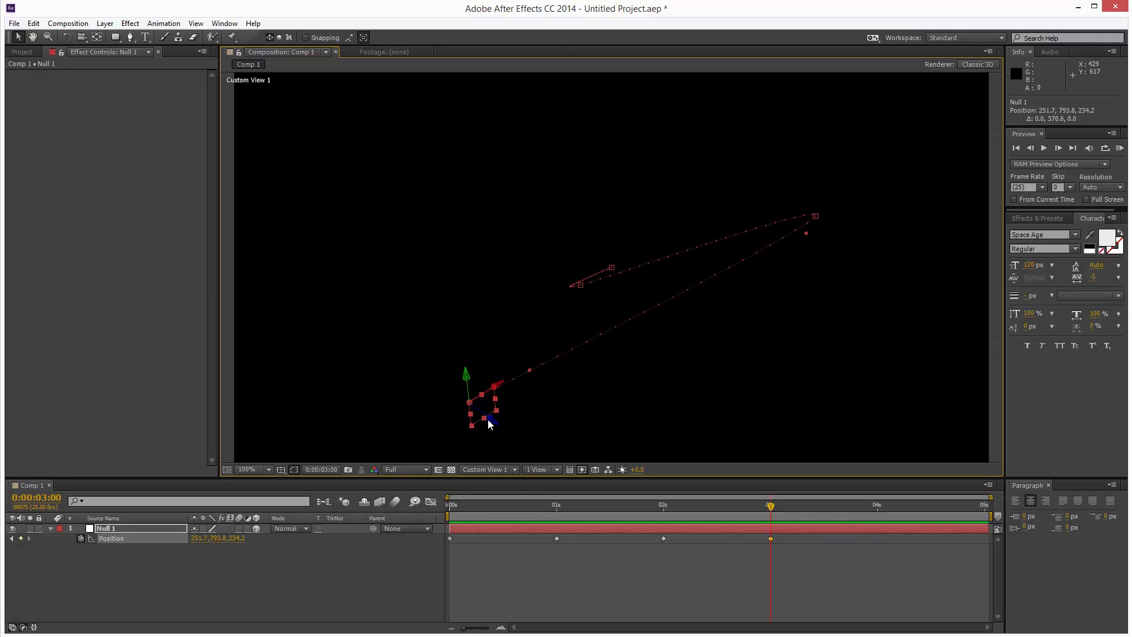
pyautogui.moveTo(493, 419); pyautogui.dragTo(587, 469)
# - Raise and push the null deeper at 4 s, move it left at 5 s, and preview
pyautogui.click(876, 507)
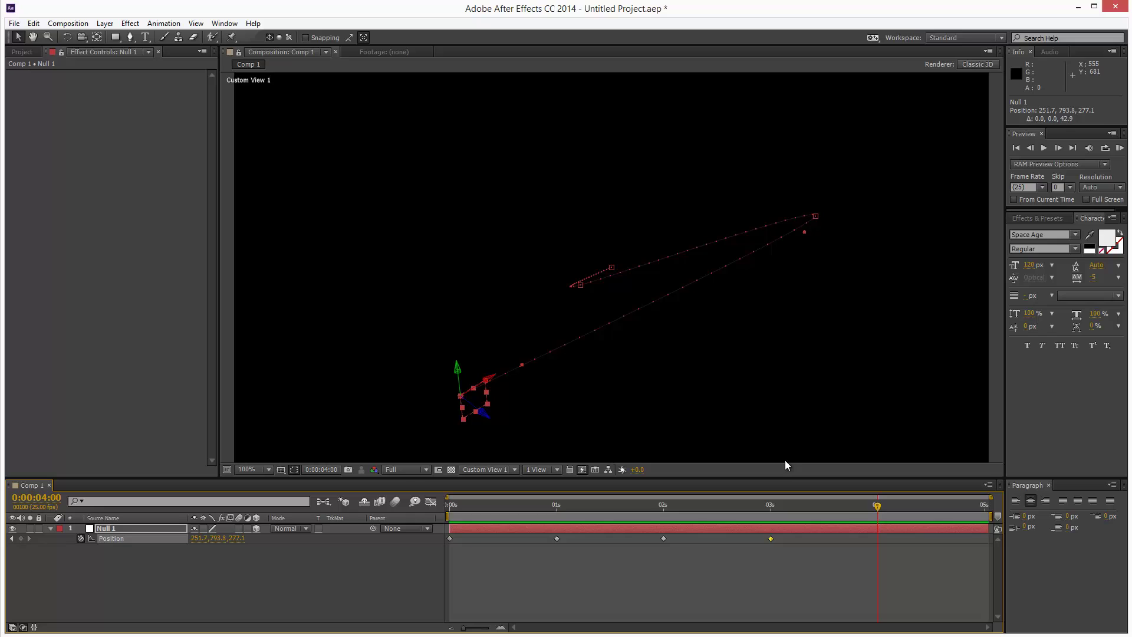
pyautogui.moveTo(460, 380); pyautogui.dragTo(470, 204)
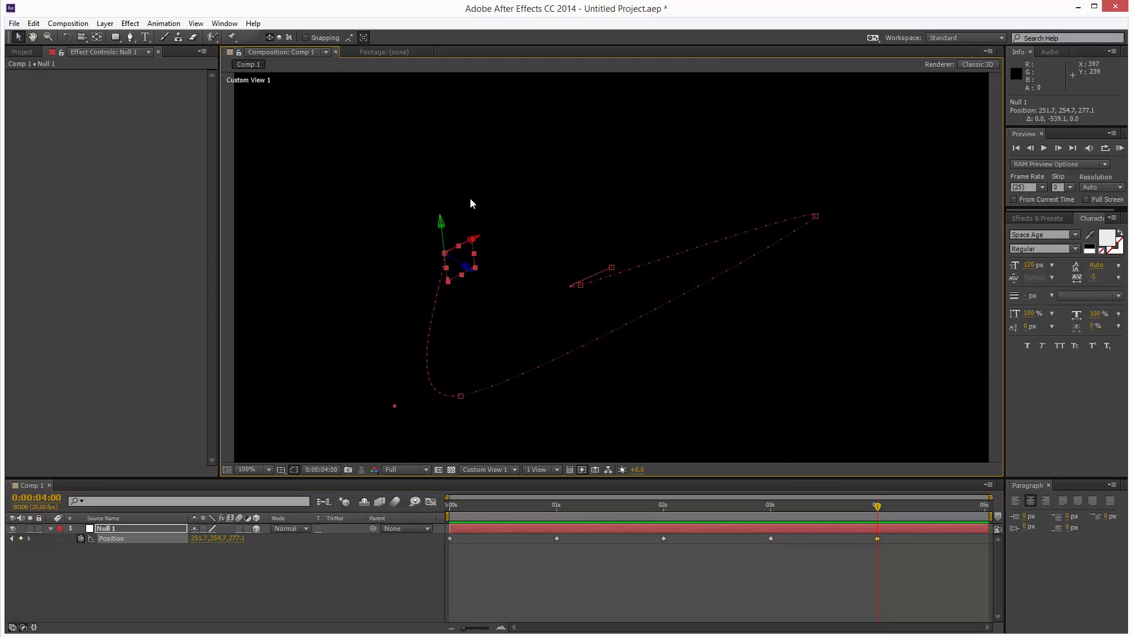
pyautogui.moveTo(479, 242); pyautogui.dragTo(407, 204)
pyautogui.press('End')
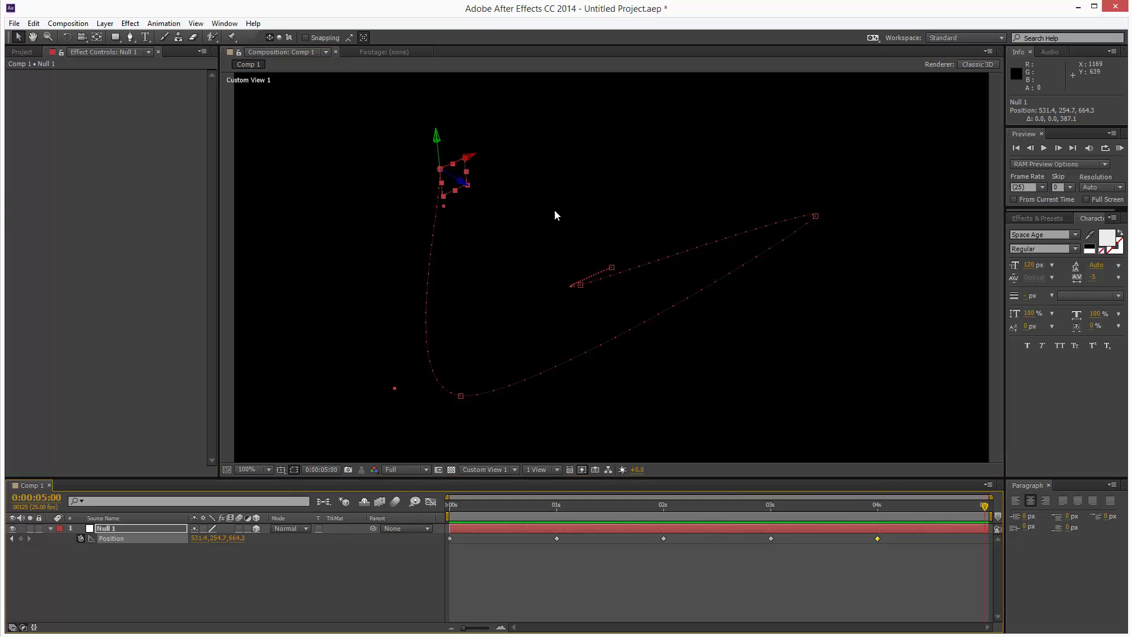
pyautogui.moveTo(460, 164); pyautogui.dragTo(707, 220)
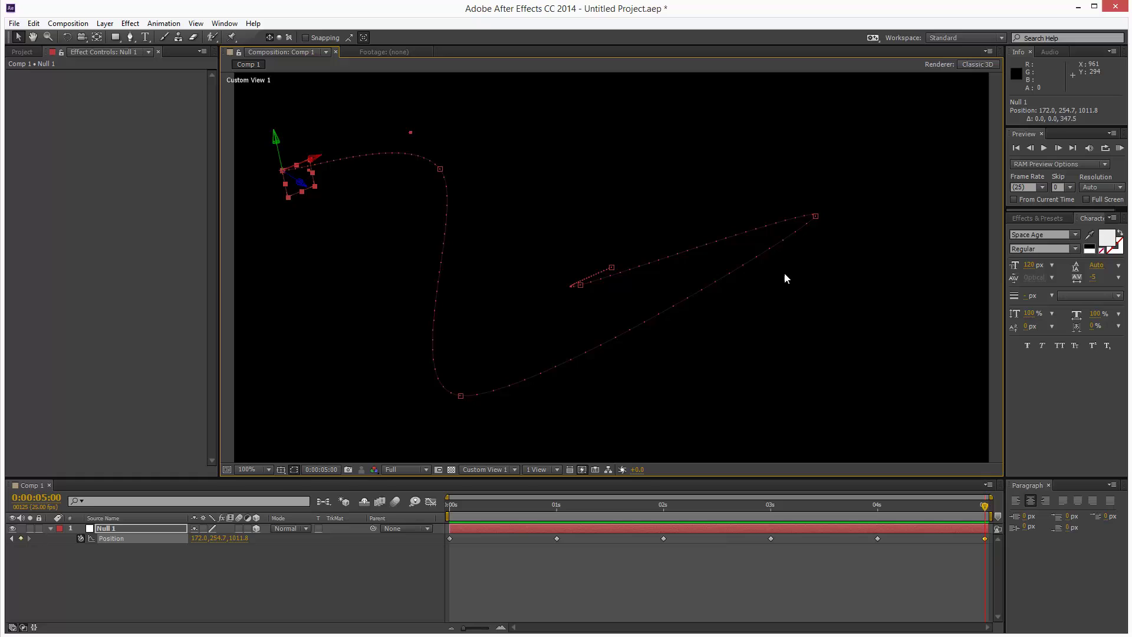
pyautogui.moveTo(950, 504); pyautogui.dragTo(999, 493)
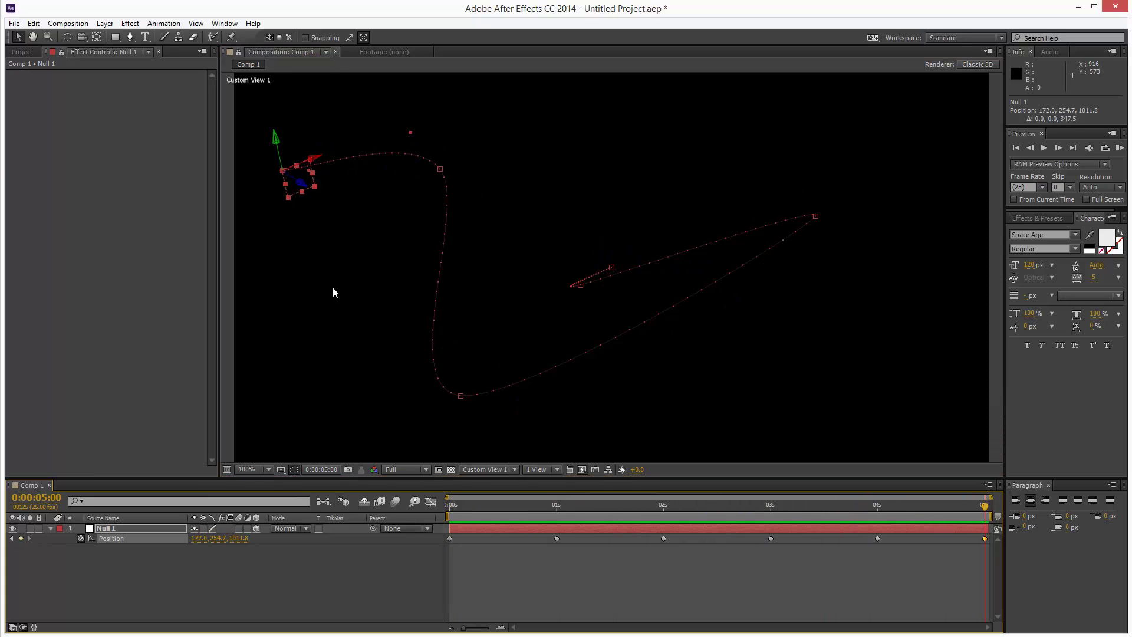
# - Add Camera 1 to Comp 1 using the 35mm lens preset
pyautogui.click(134, 529)
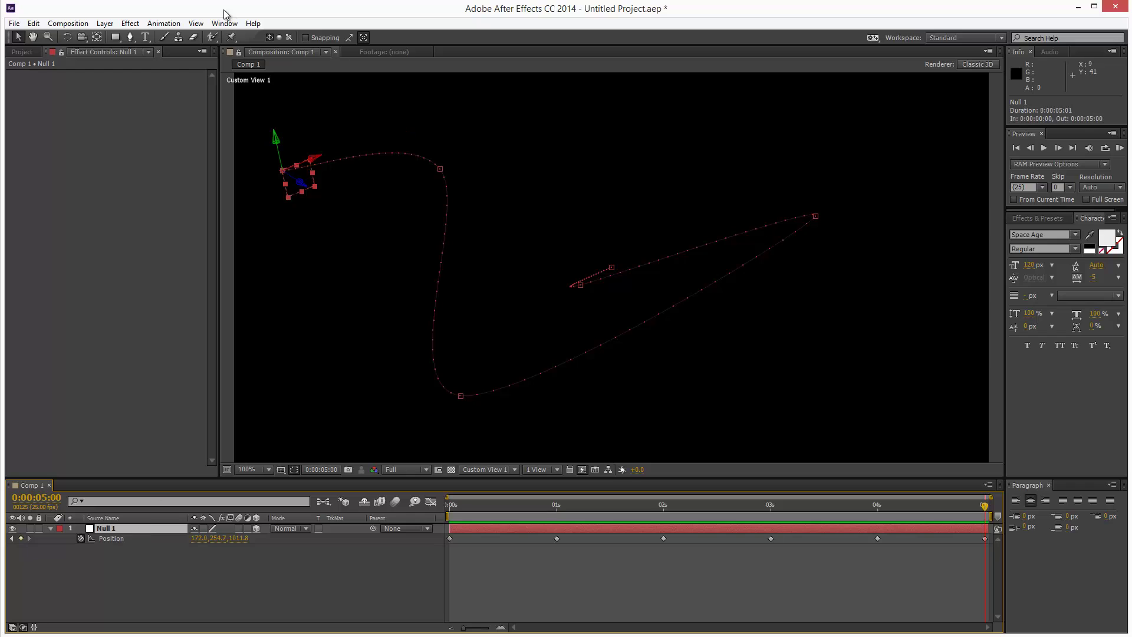
pyautogui.click(106, 23)
pyautogui.moveTo(136, 37)
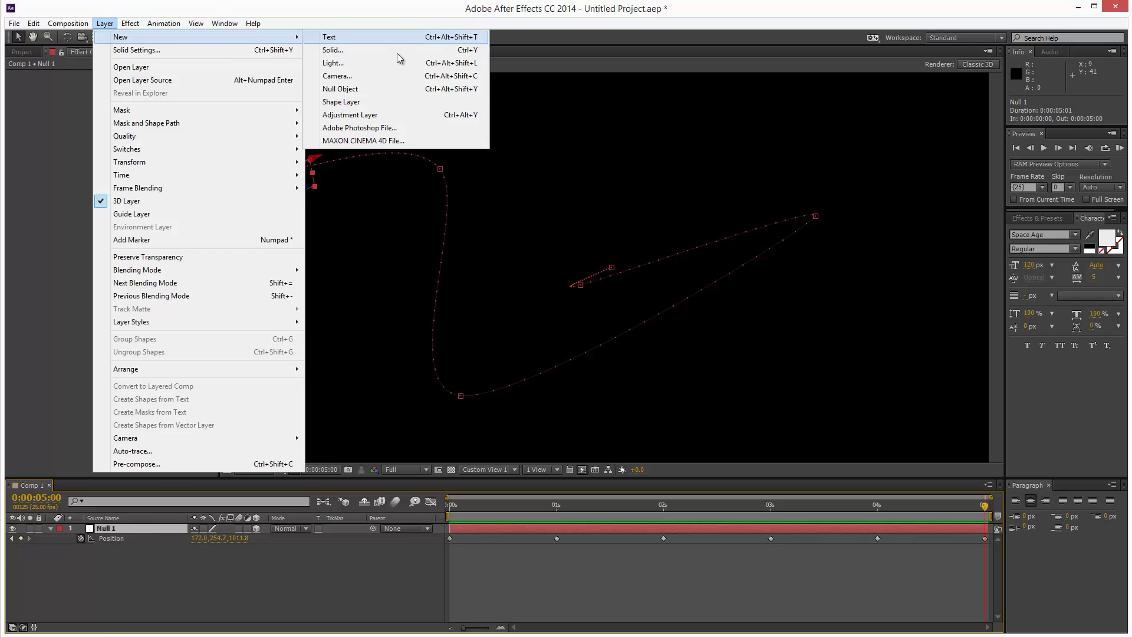
pyautogui.click(378, 77)
pyautogui.click(630, 234)
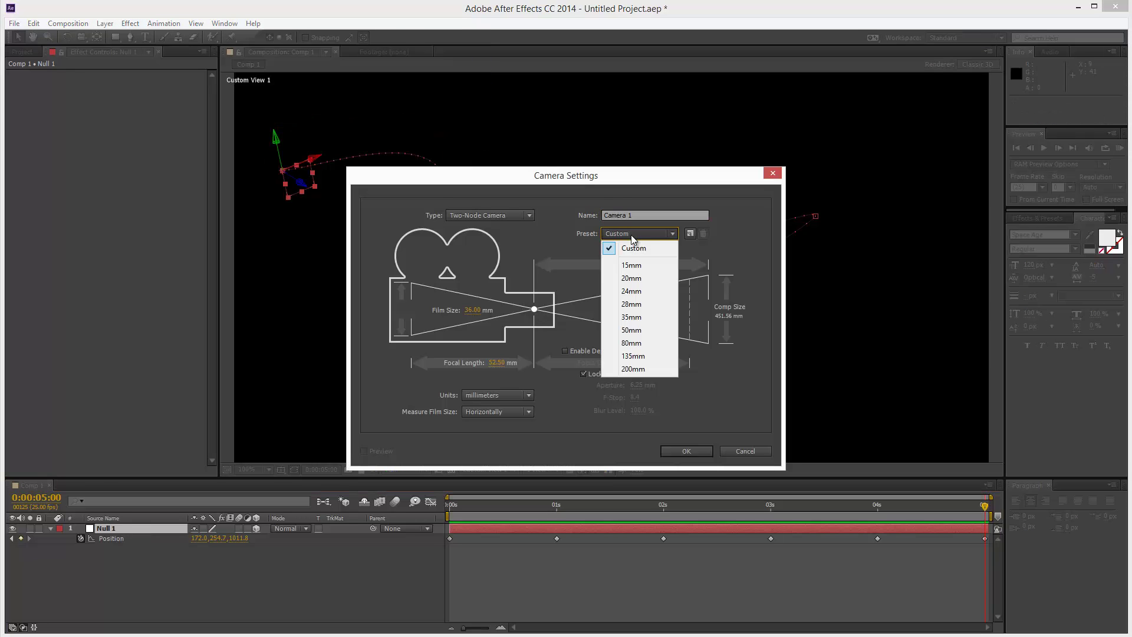
pyautogui.click(635, 311)
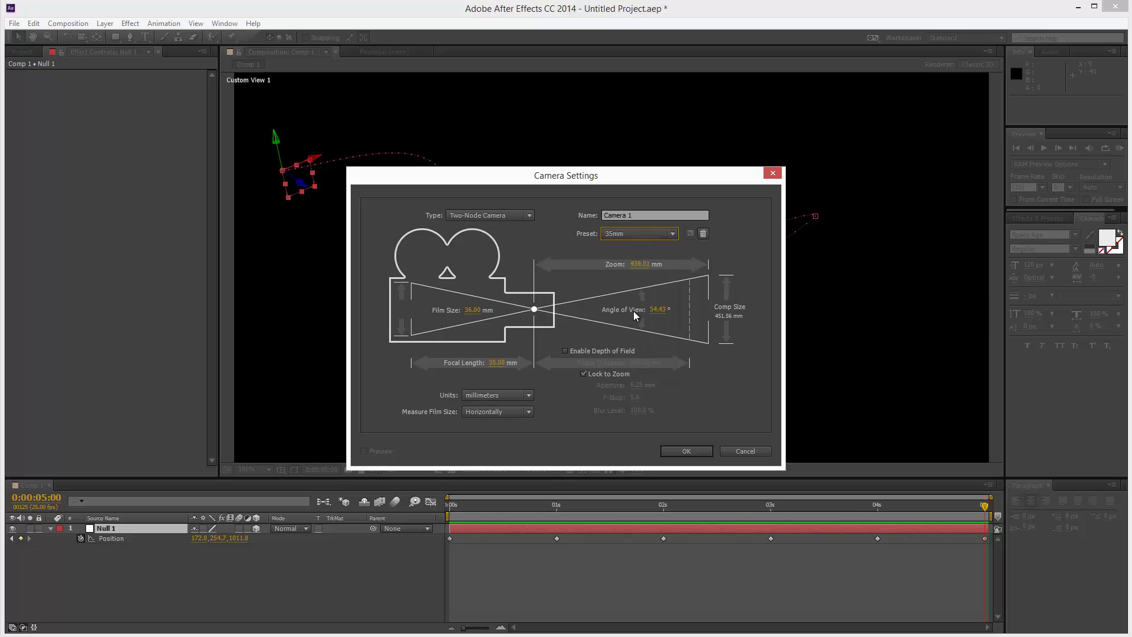
pyautogui.click(686, 451)
# - View through the Active Camera and orbit Camera 1 around Null 1's path
pyautogui.click(476, 470)
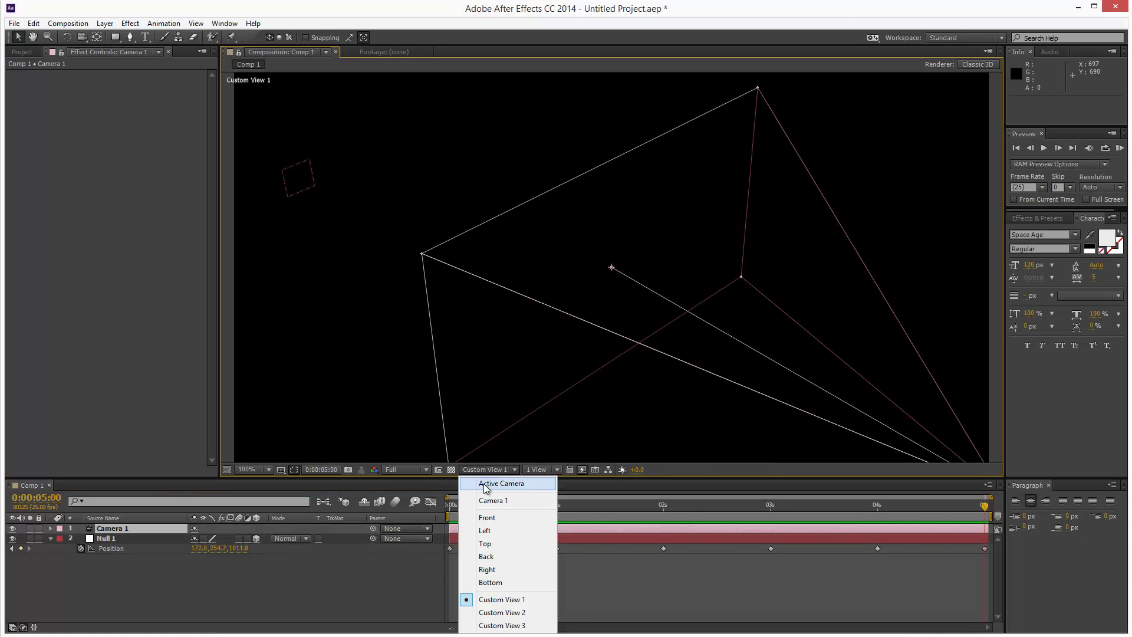
pyautogui.click(501, 483)
pyautogui.click(133, 538)
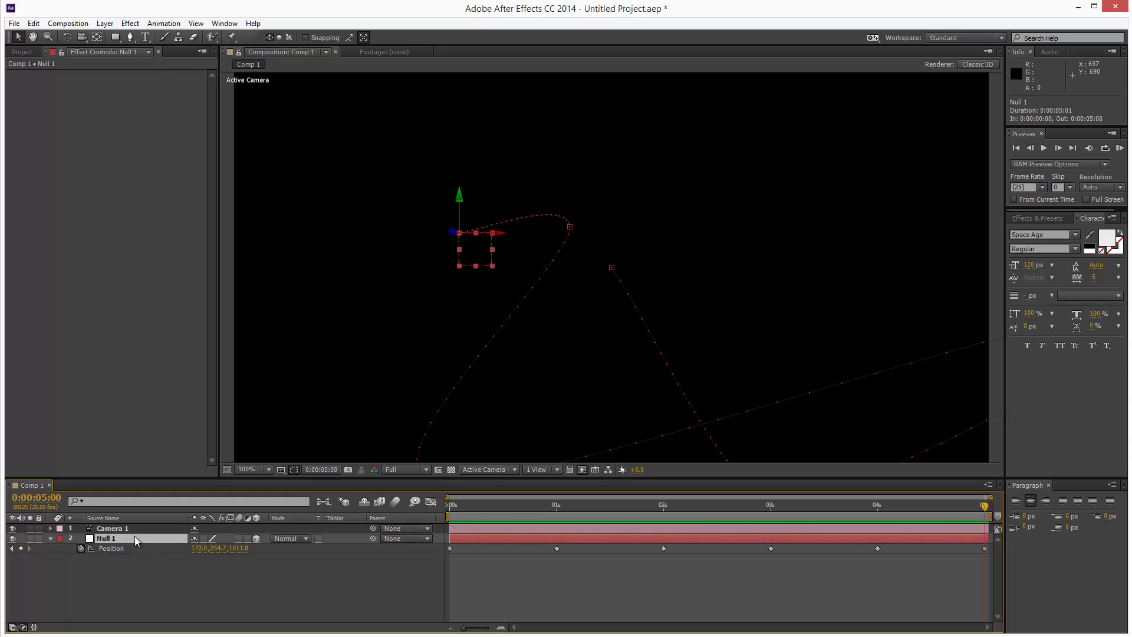
pyautogui.moveTo(86, 40); pyautogui.dragTo(123, 51)
pyautogui.moveTo(705, 321); pyautogui.dragTo(702, 355)
# - Drag path keyframes to curve Null 1's motion path, then orbit to check it
pyautogui.press('v')
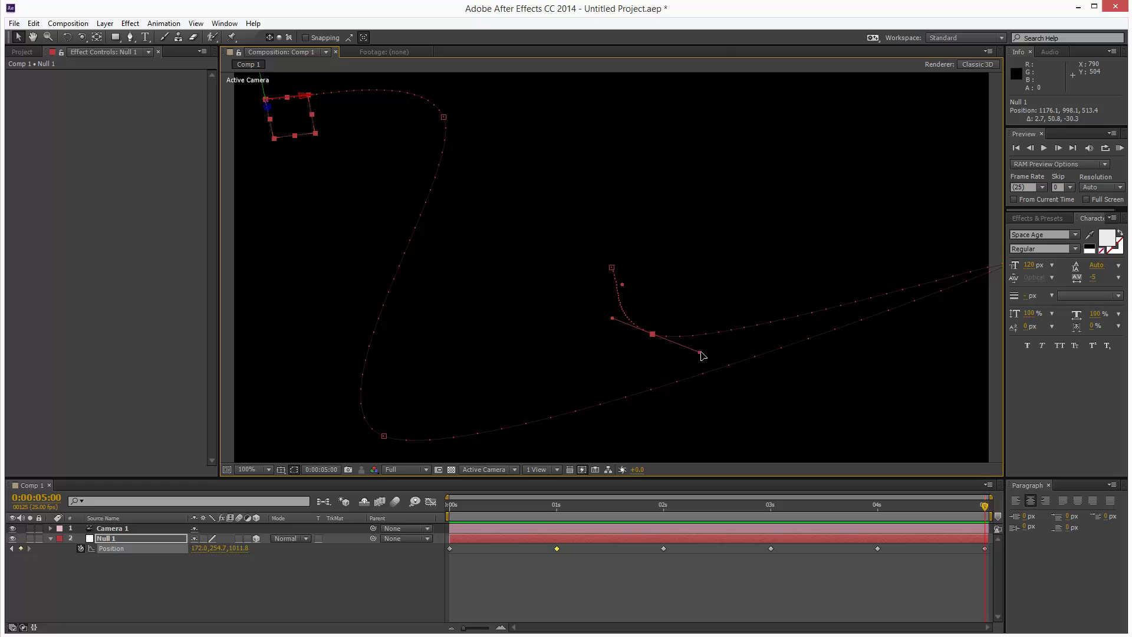
pyautogui.moveTo(388, 436); pyautogui.dragTo(404, 351)
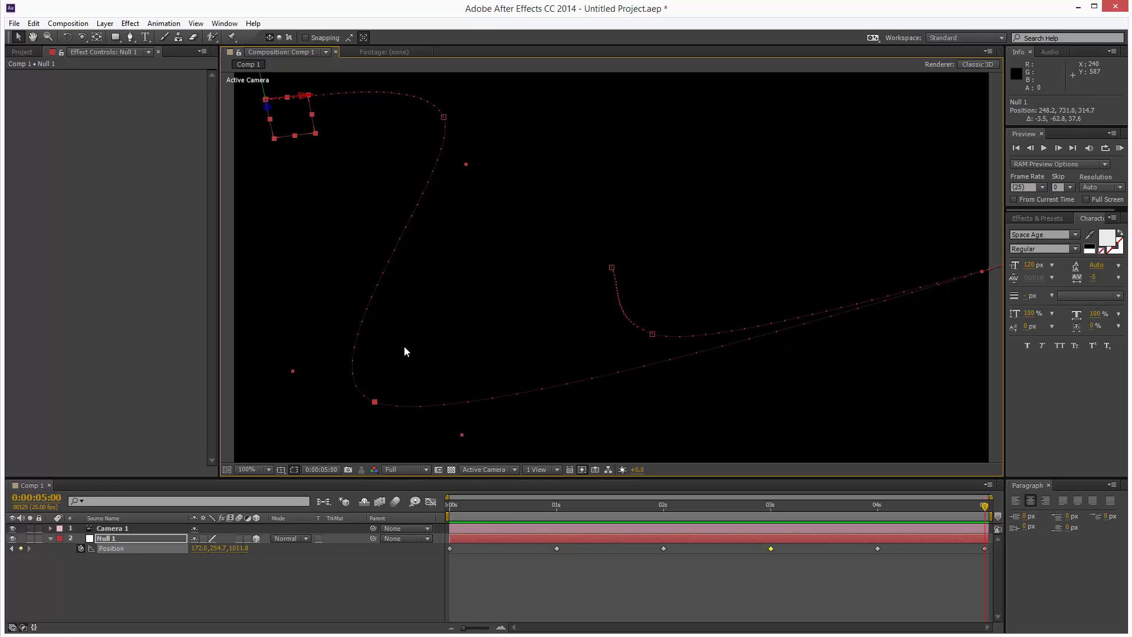
pyautogui.moveTo(443, 118); pyautogui.dragTo(484, 119)
pyautogui.click(82, 38)
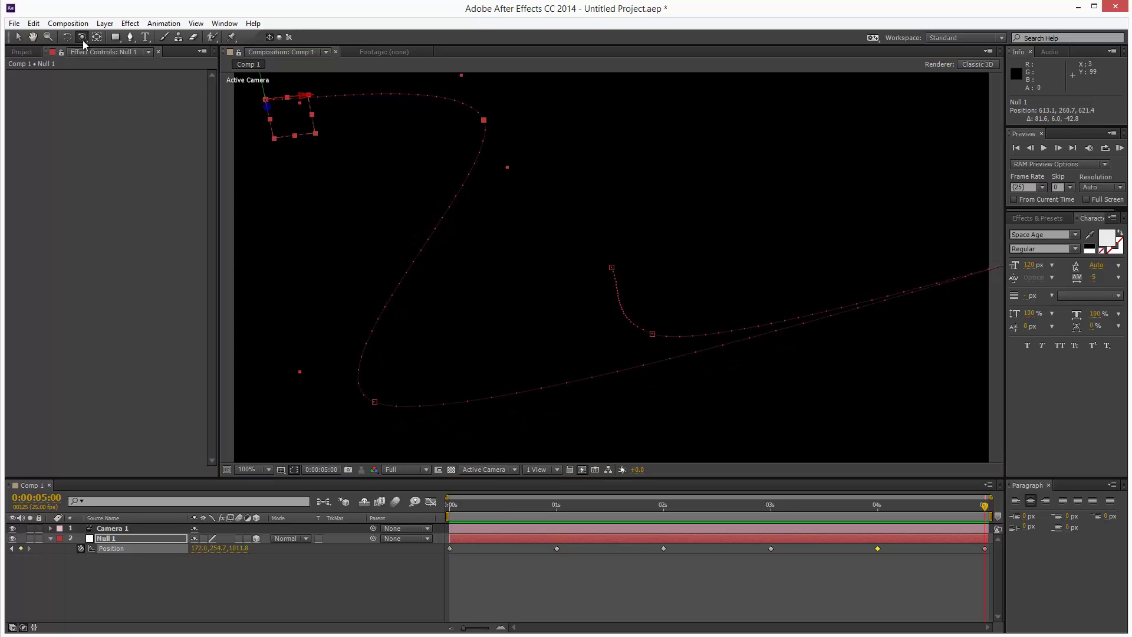
pyautogui.moveTo(543, 285); pyautogui.dragTo(679, 283)
# - Move another path keyframe up and left to curve the path, then orbit Camera 1 around it
pyautogui.press('v')
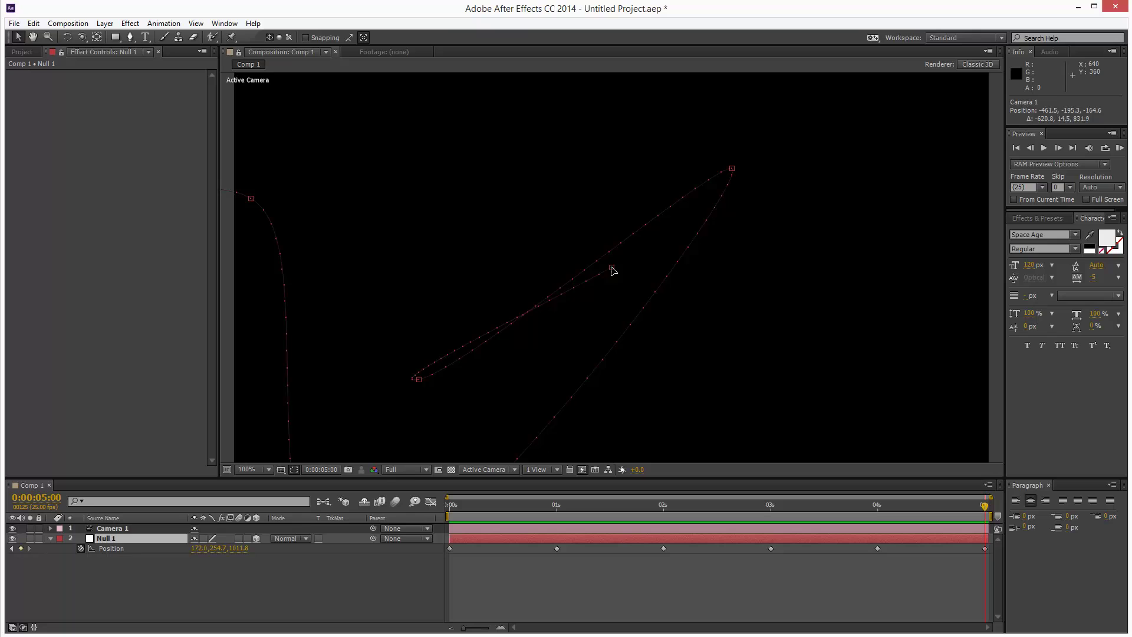
pyautogui.moveTo(613, 269); pyautogui.dragTo(405, 167)
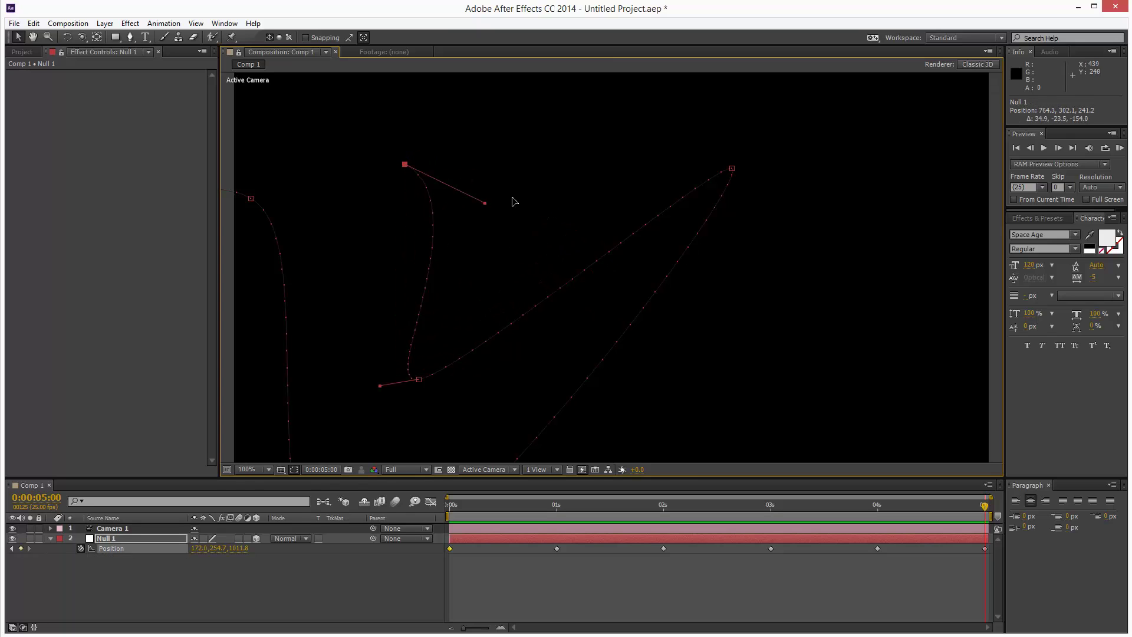
pyautogui.moveTo(485, 203); pyautogui.dragTo(536, 181)
pyautogui.click(82, 37)
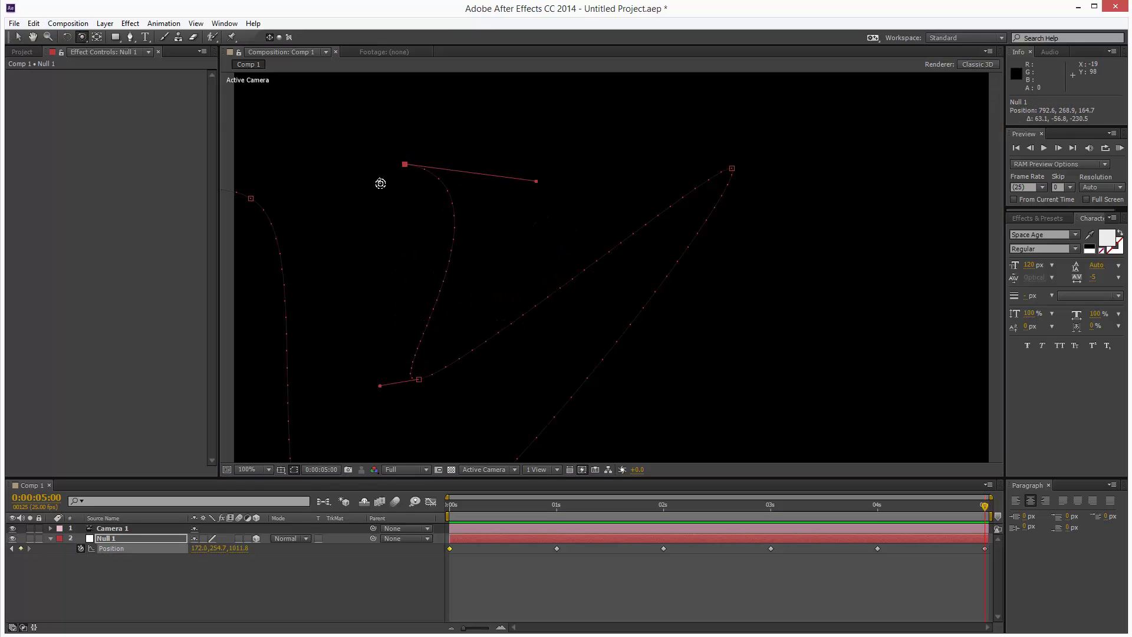
pyautogui.moveTo(379, 181); pyautogui.dragTo(572, 348)
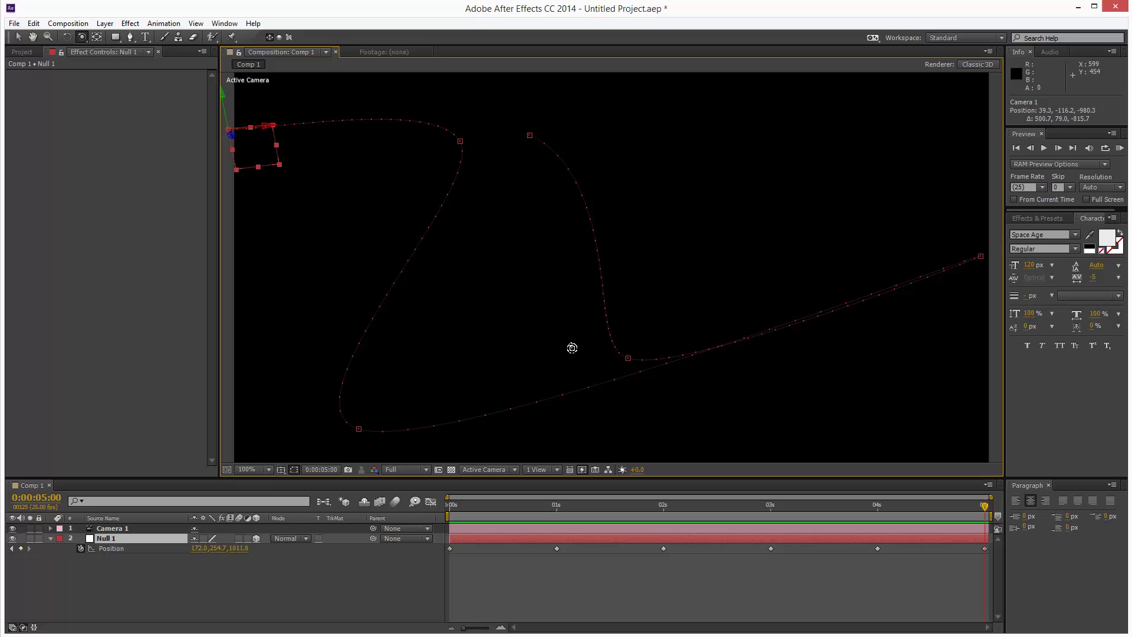
# - Lock Camera 1 and Null 1, then add a new light gray solid layer
pyautogui.click(18, 37)
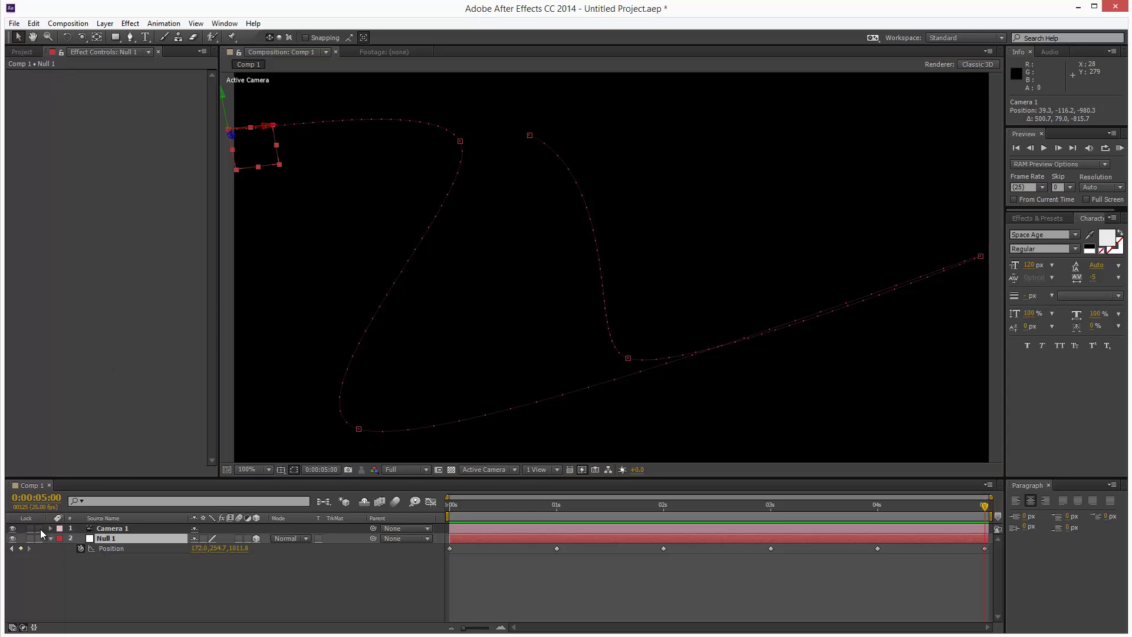
pyautogui.moveTo(39, 528); pyautogui.dragTo(39, 538)
pyautogui.click(105, 23)
pyautogui.moveTo(118, 38)
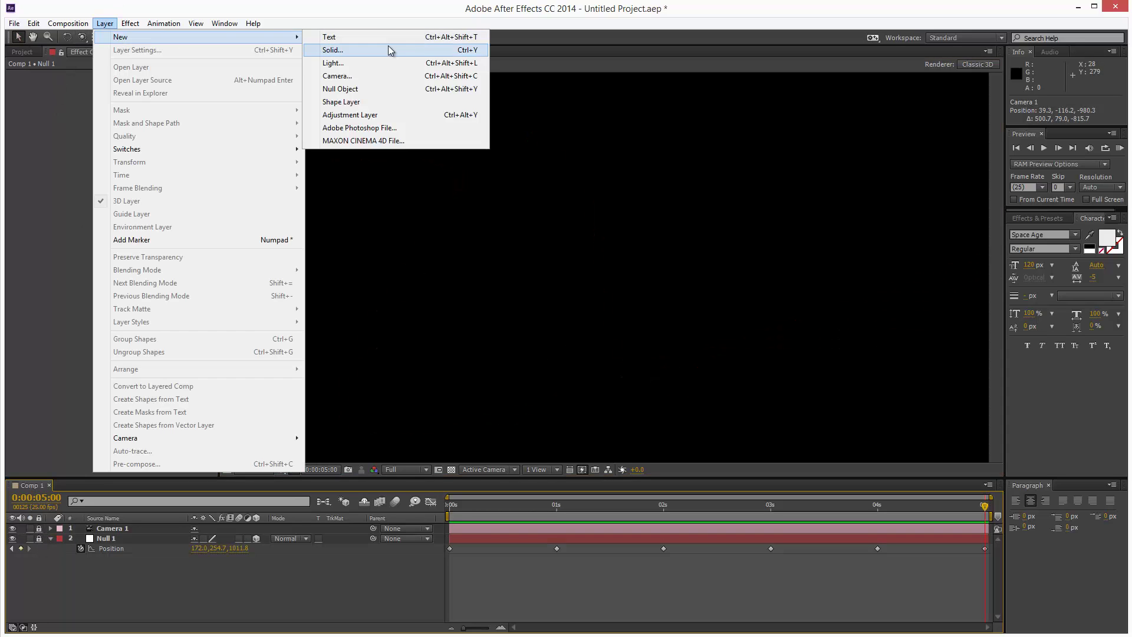
pyautogui.click(388, 46)
pyautogui.click(602, 425)
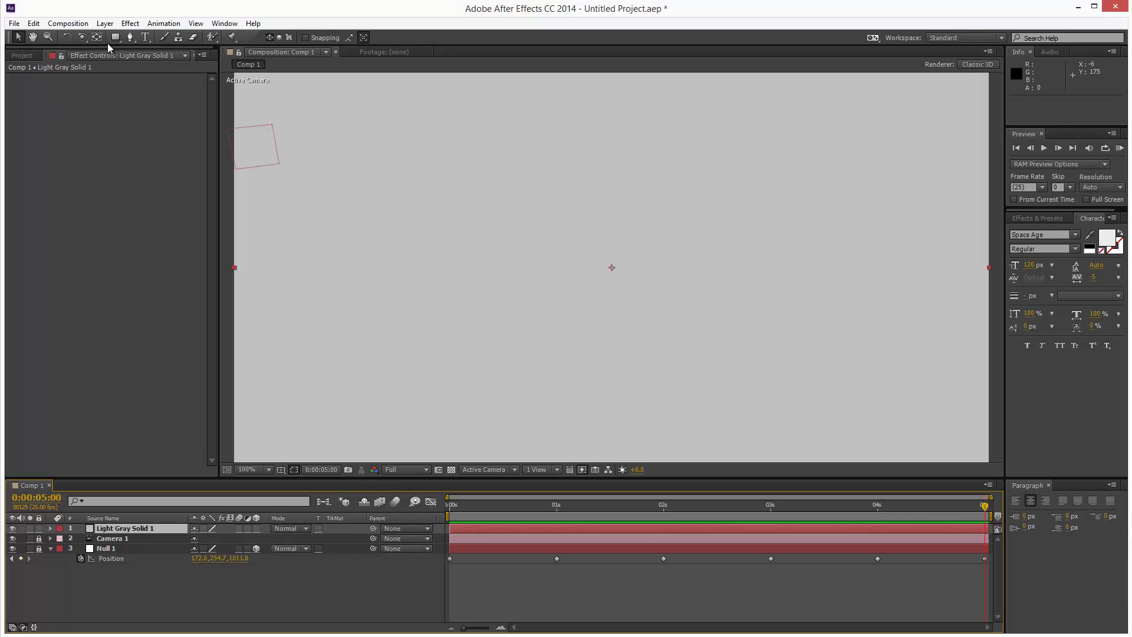
# - Draw a star-shaped mask on the solid with the Star Tool
pyautogui.moveTo(120, 40); pyautogui.dragTo(157, 88)
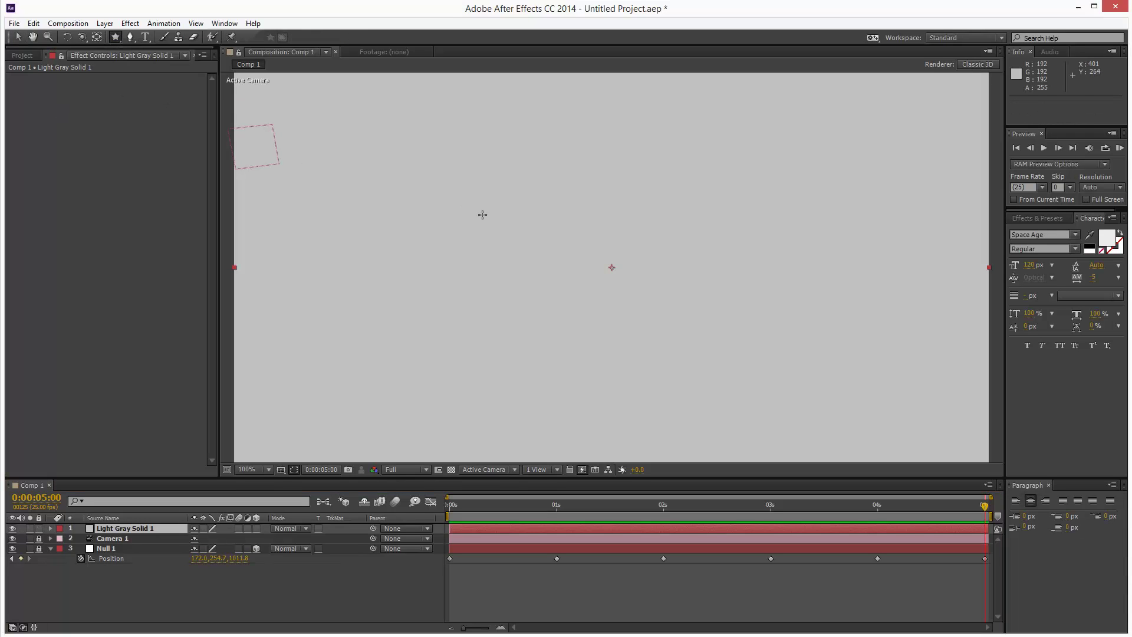
pyautogui.moveTo(476, 211); pyautogui.dragTo(453, 135)
pyautogui.click(17, 36)
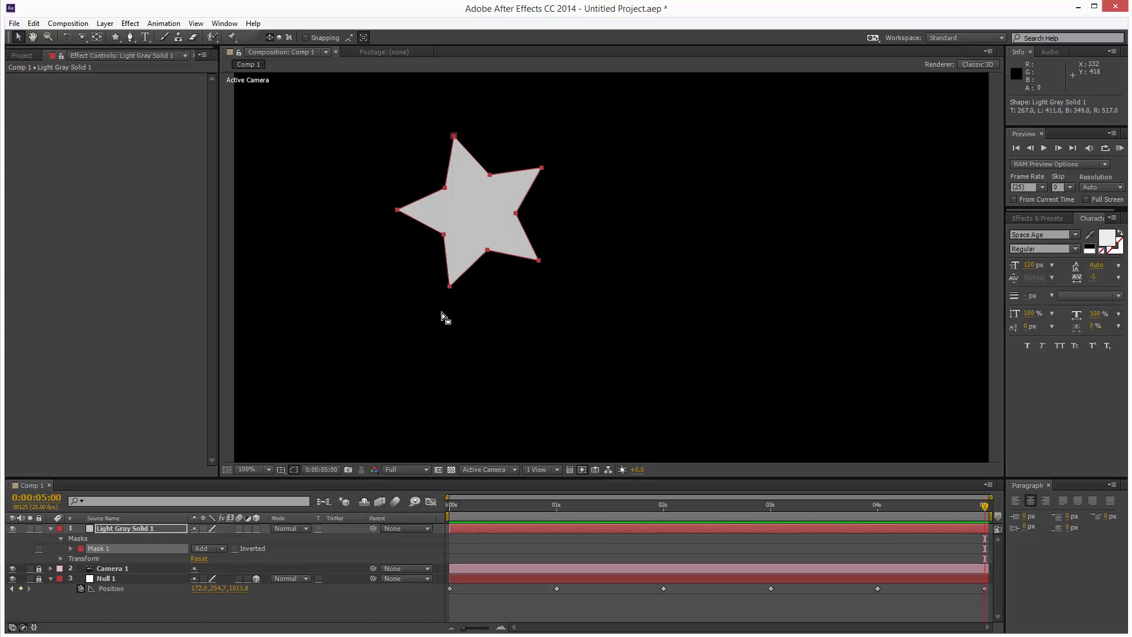
pyautogui.scroll(-2, 692, 317)
pyautogui.scroll(2, 691, 316)
# - Center the solid's anchor point on the star and return to time zero
pyautogui.click(115, 529)
pyautogui.press('y')
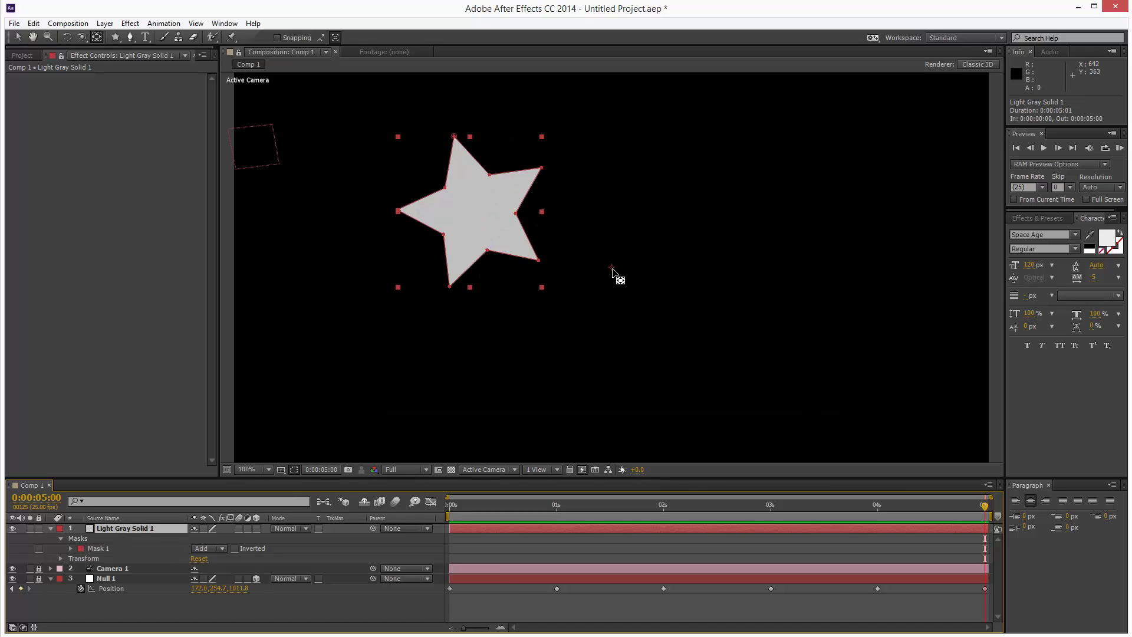
pyautogui.moveTo(612, 268); pyautogui.dragTo(476, 210)
pyautogui.press('v')
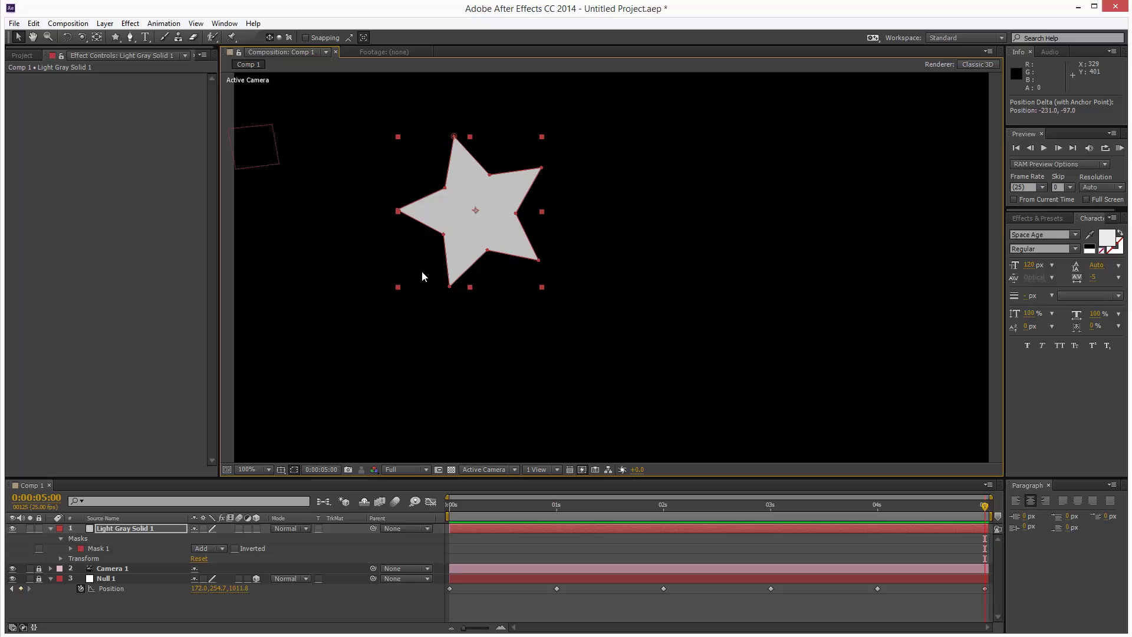
pyautogui.moveTo(465, 506); pyautogui.dragTo(433, 488)
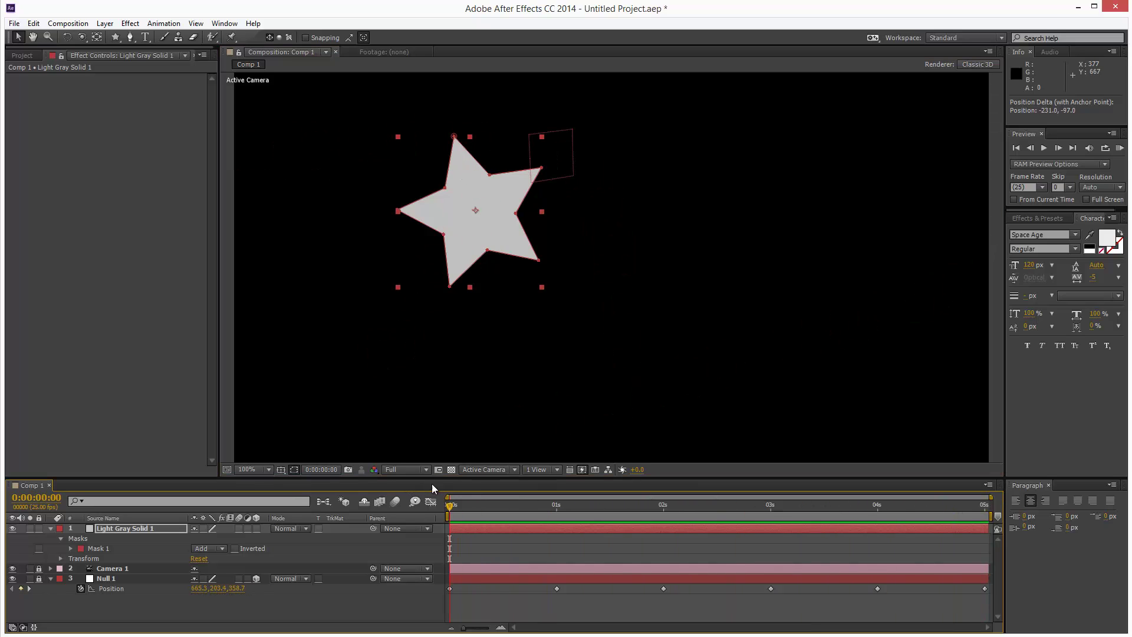
# - Rename the solid layer to 'star'
pyautogui.click(51, 529)
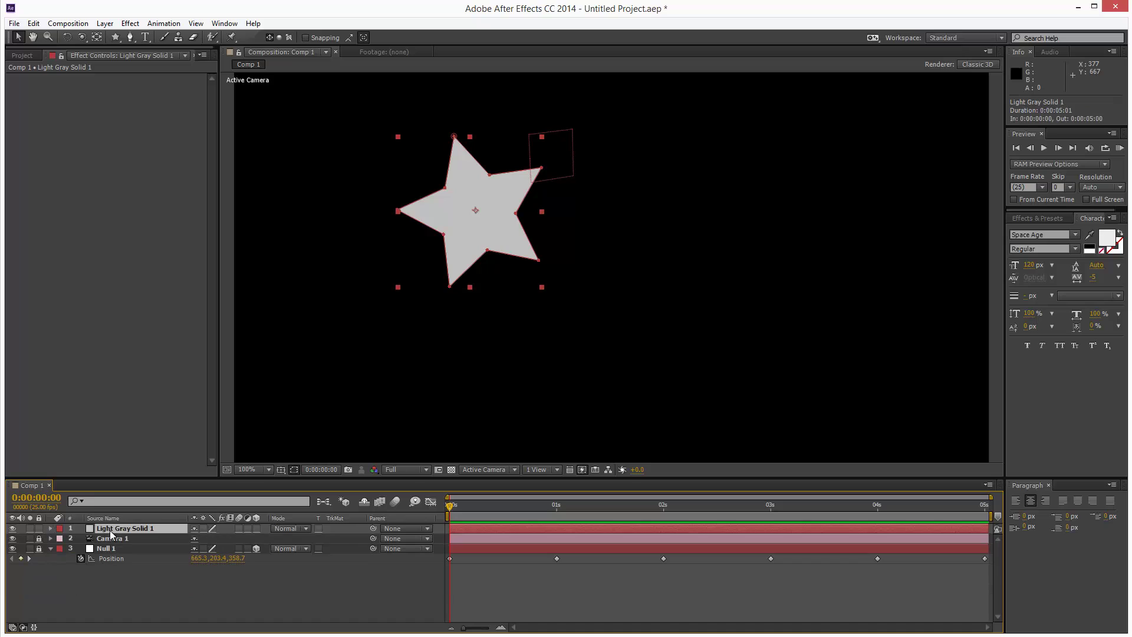
pyautogui.press('Return')
pyautogui.write('star')
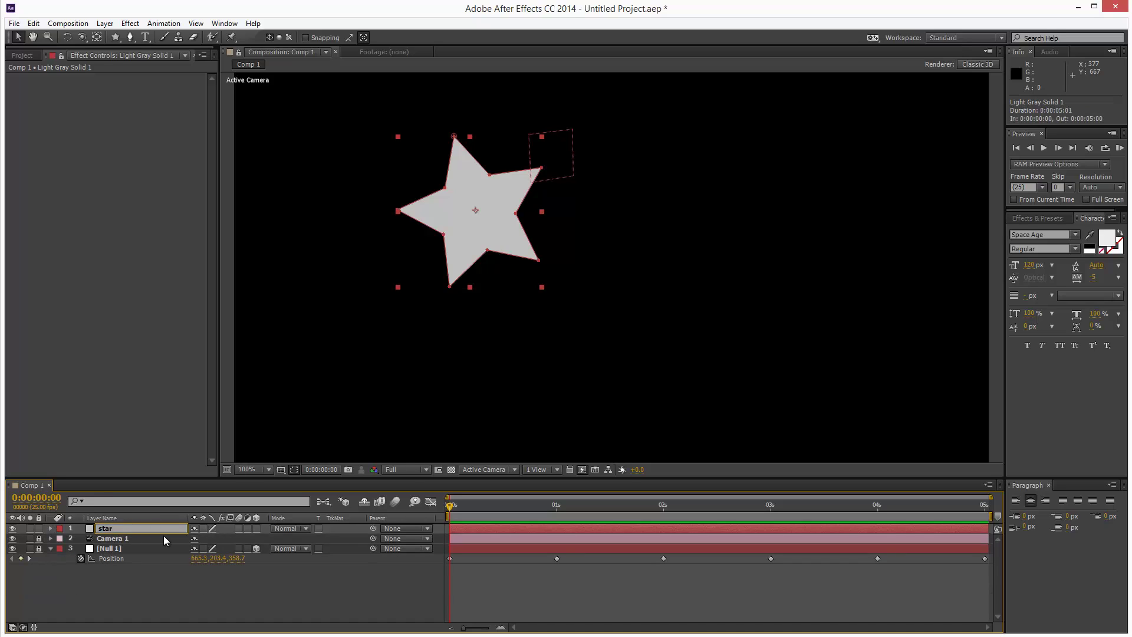
pyautogui.click(159, 573)
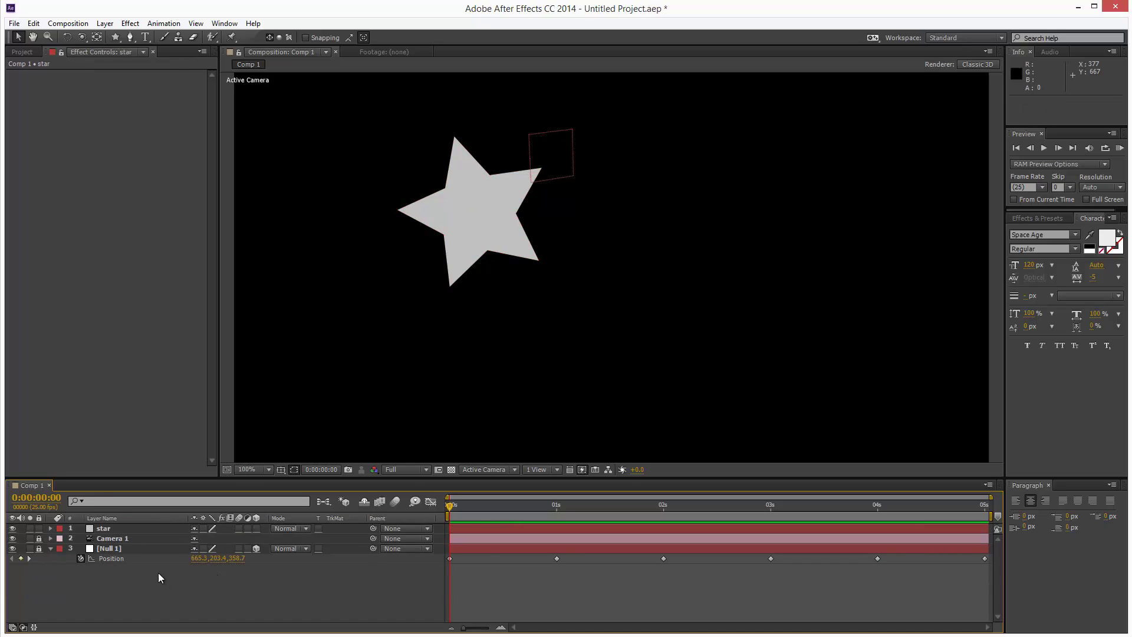
# - Add a Position expression on star that pick-whips to Null 1
pyautogui.click(138, 548)
pyautogui.click(117, 527)
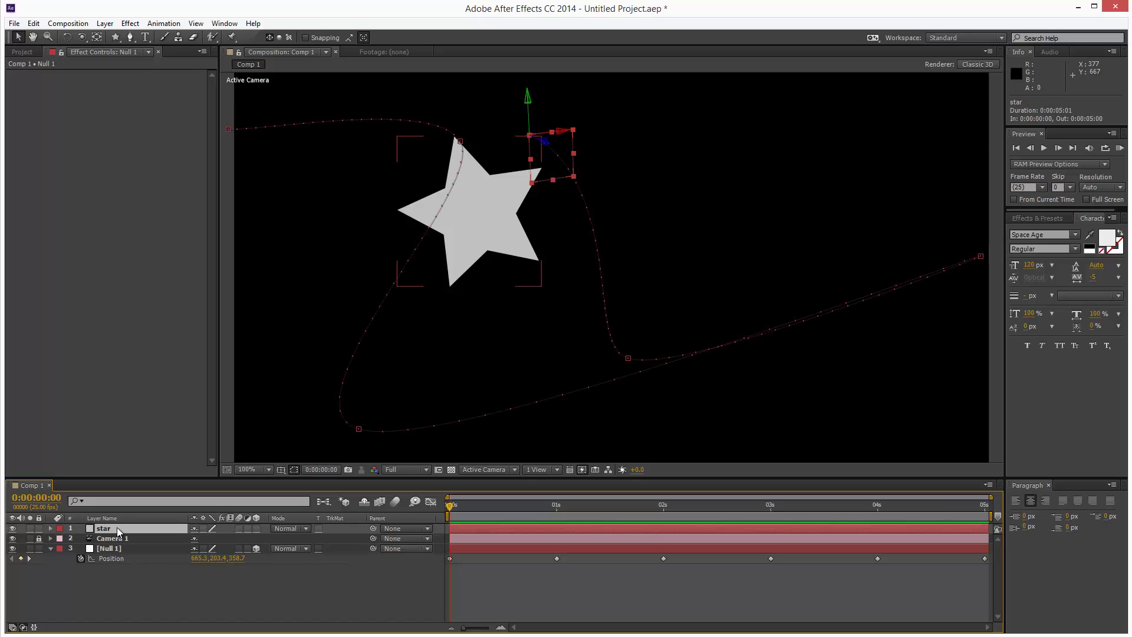
pyautogui.press('p')
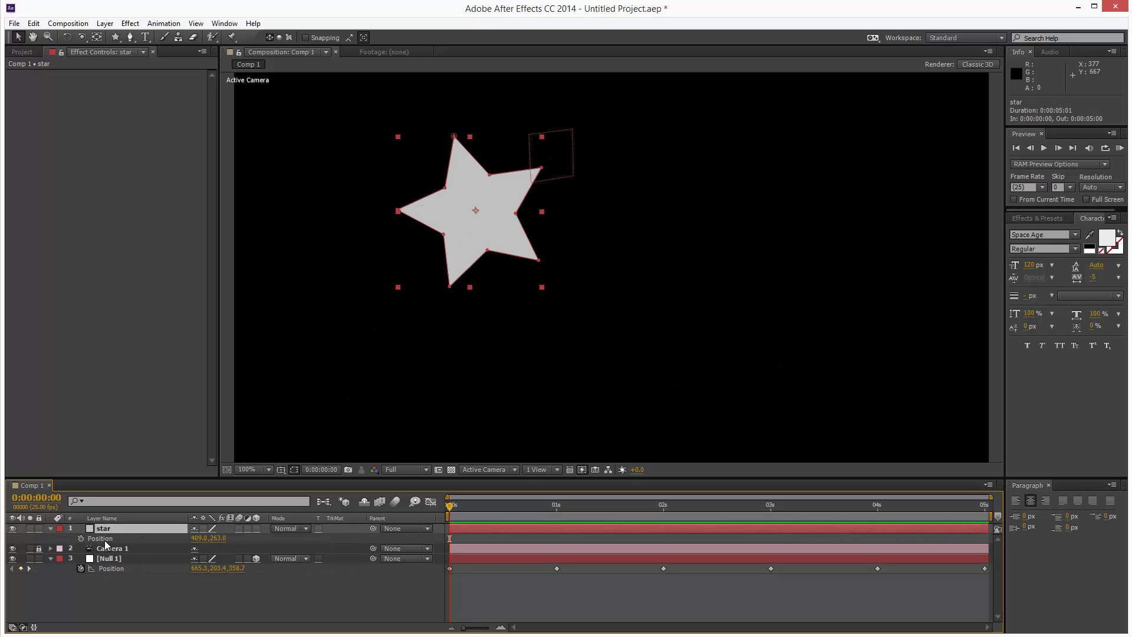
pyautogui.keyDown('alt'); pyautogui.click(81, 538); pyautogui.keyUp('alt')
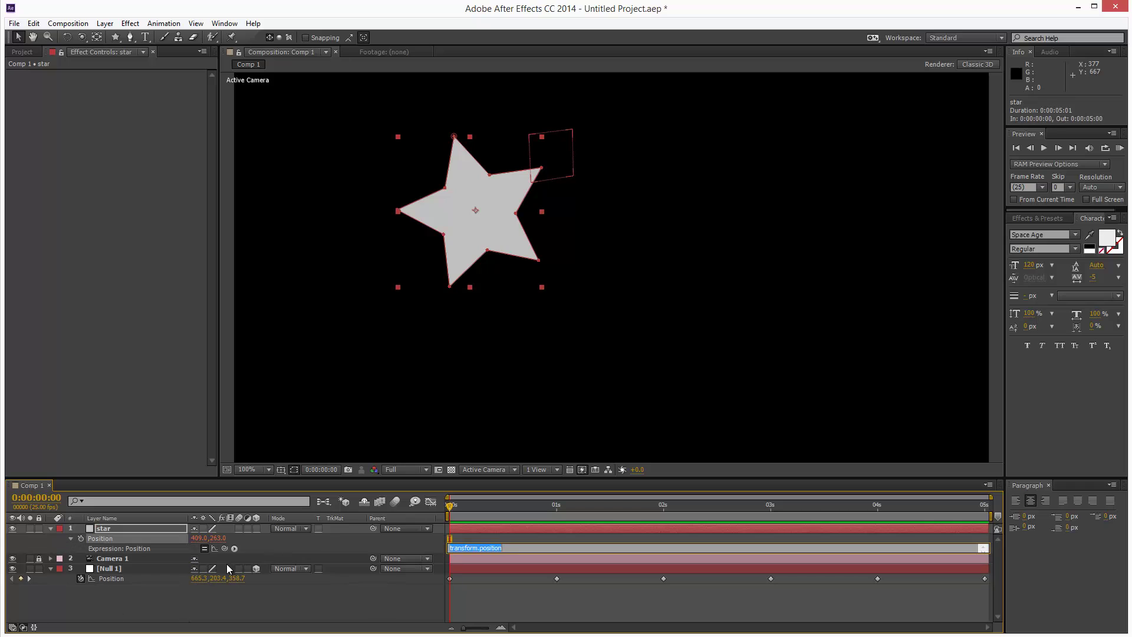
pyautogui.moveTo(224, 548); pyautogui.dragTo(123, 579)
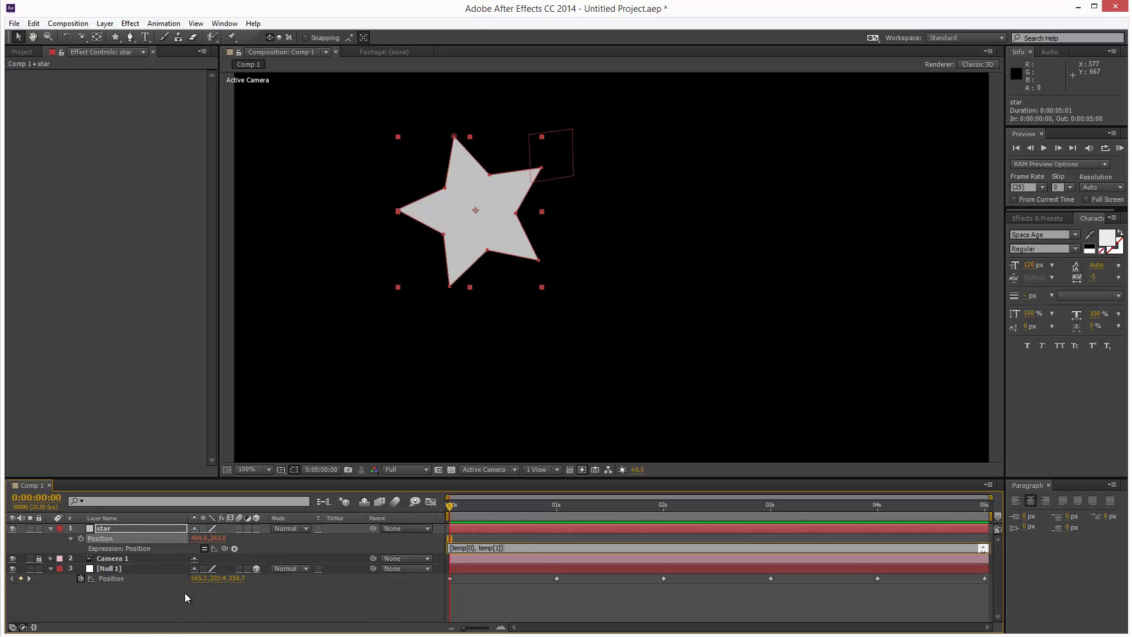
pyautogui.click(212, 608)
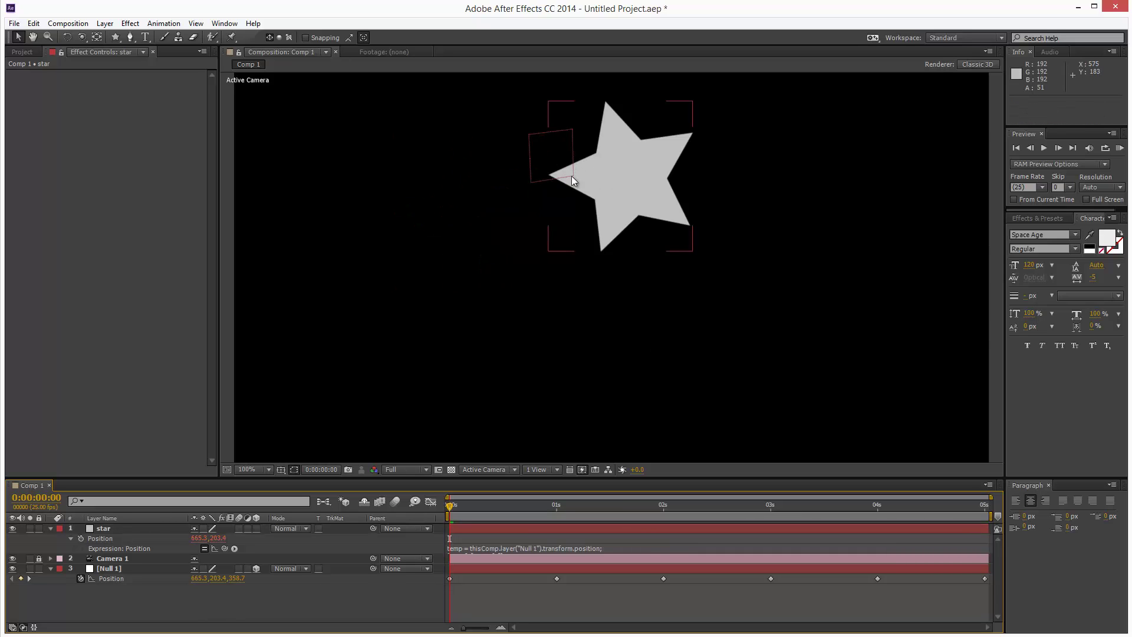
# - Scrub and preview the star's motion, then disable the expression and select its text
pyautogui.click(492, 508)
pyautogui.moveTo(525, 516); pyautogui.dragTo(997, 516)
pyautogui.press('space')
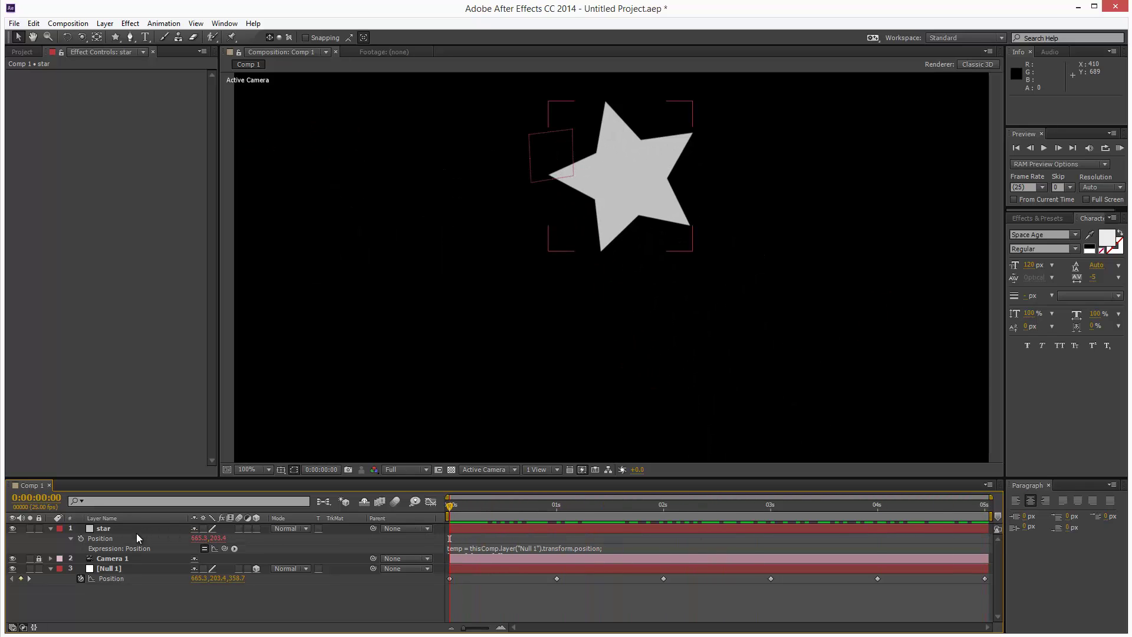
pyautogui.click(203, 548)
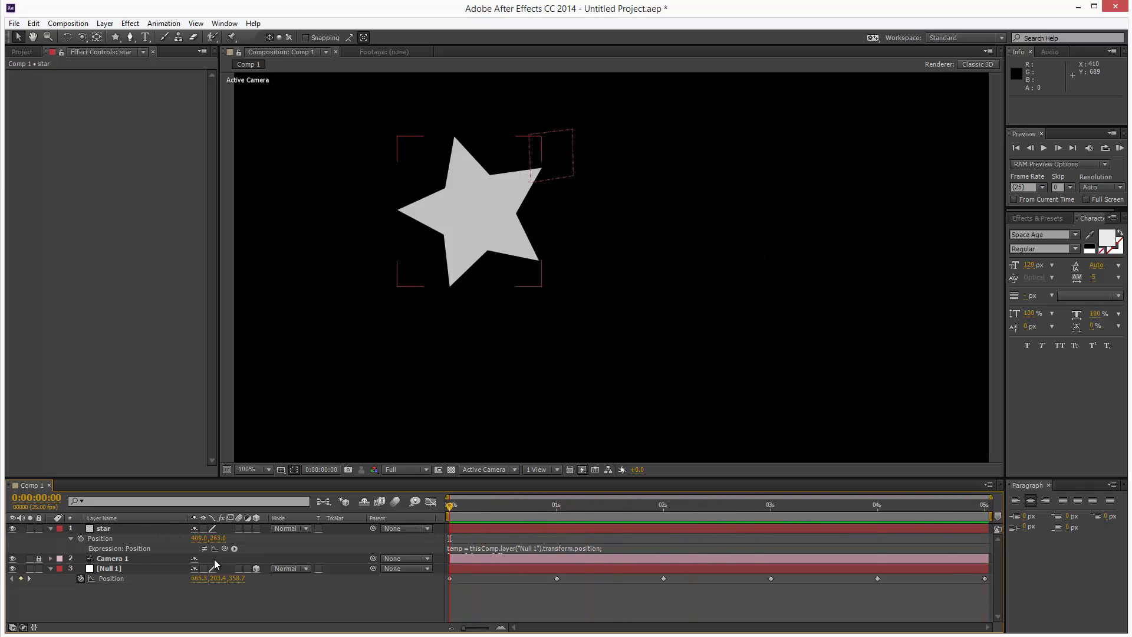
pyautogui.click(494, 554)
# - Delete the old Position expression and make the star a 3D layer
pyautogui.press('BackSpace')
pyautogui.click(483, 535)
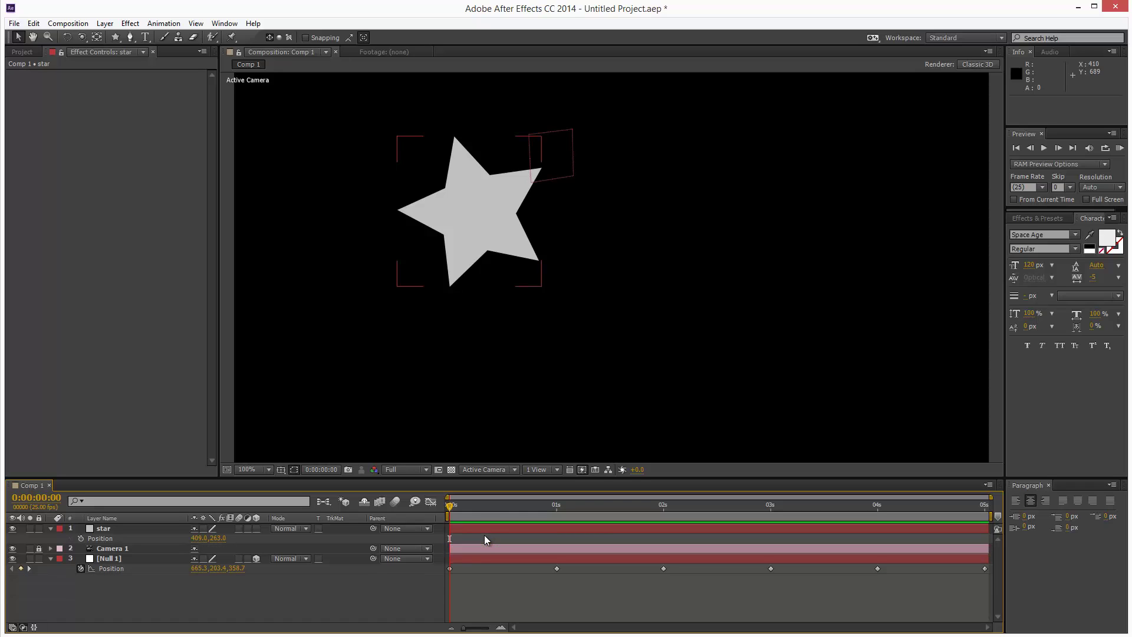
pyautogui.click(144, 528)
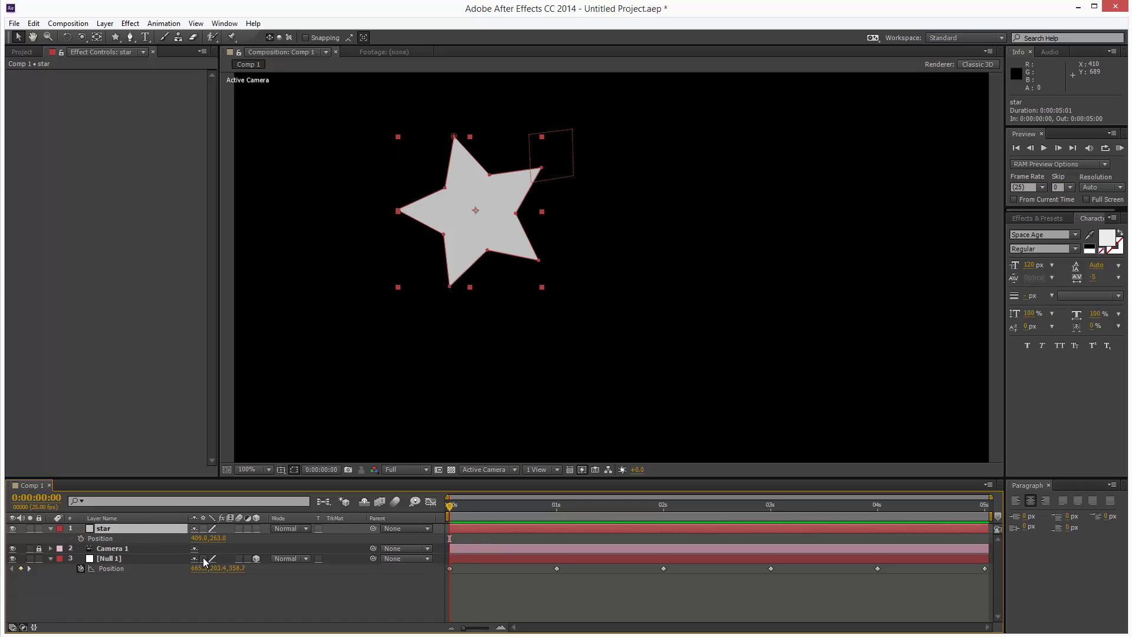
pyautogui.click(257, 528)
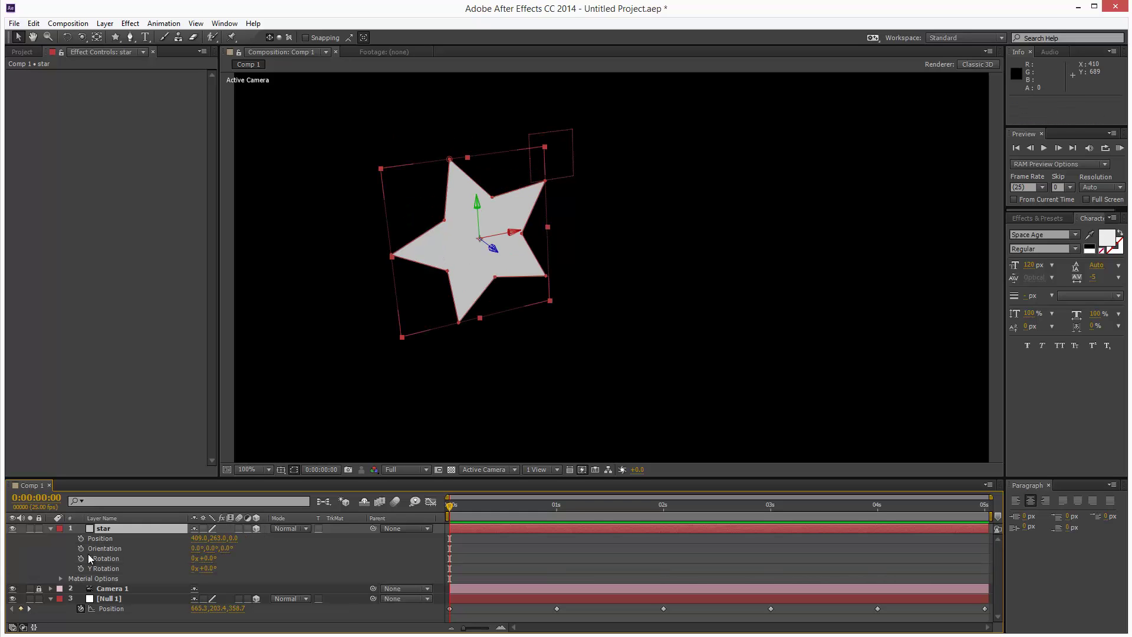
# - Pick-whip star's Position expression to Null 1's Position and scrub to confirm it follows
pyautogui.keyDown('alt'); pyautogui.click(81, 538); pyautogui.keyUp('alt')
pyautogui.moveTo(224, 550); pyautogui.dragTo(187, 603)
pyautogui.click(573, 580)
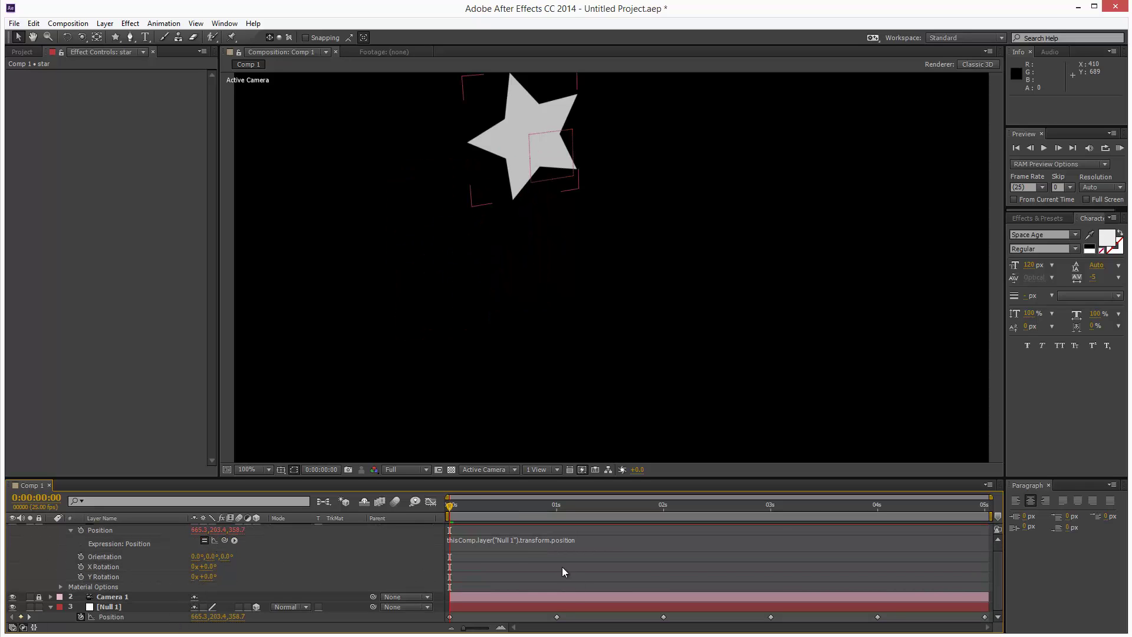
pyautogui.moveTo(454, 502); pyautogui.dragTo(680, 529)
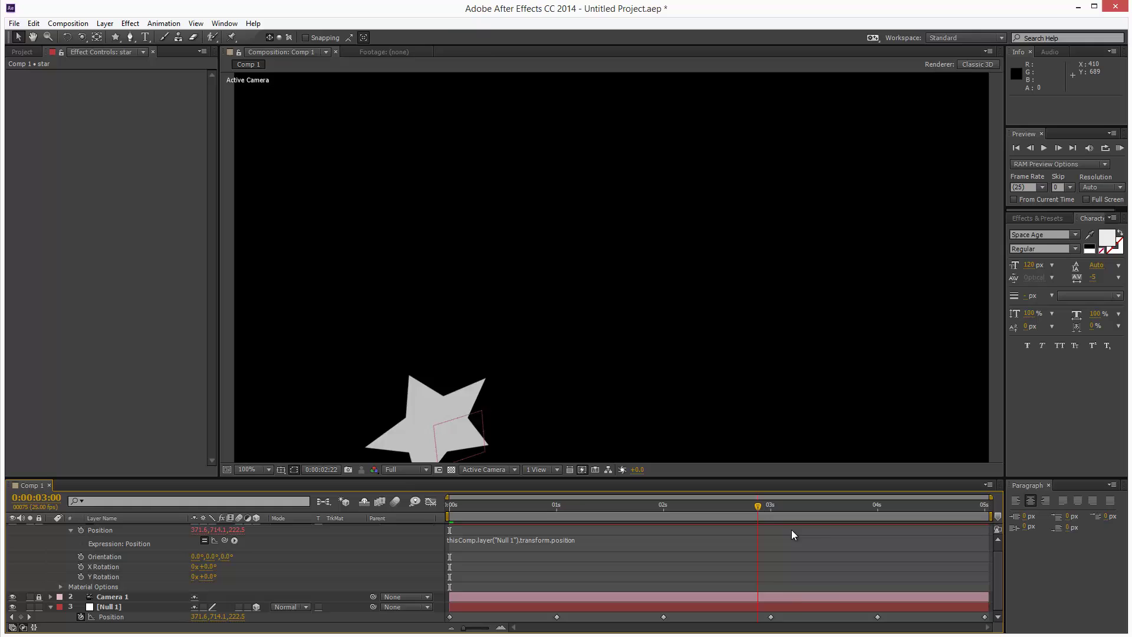
pyautogui.moveTo(791, 529); pyautogui.dragTo(693, 529)
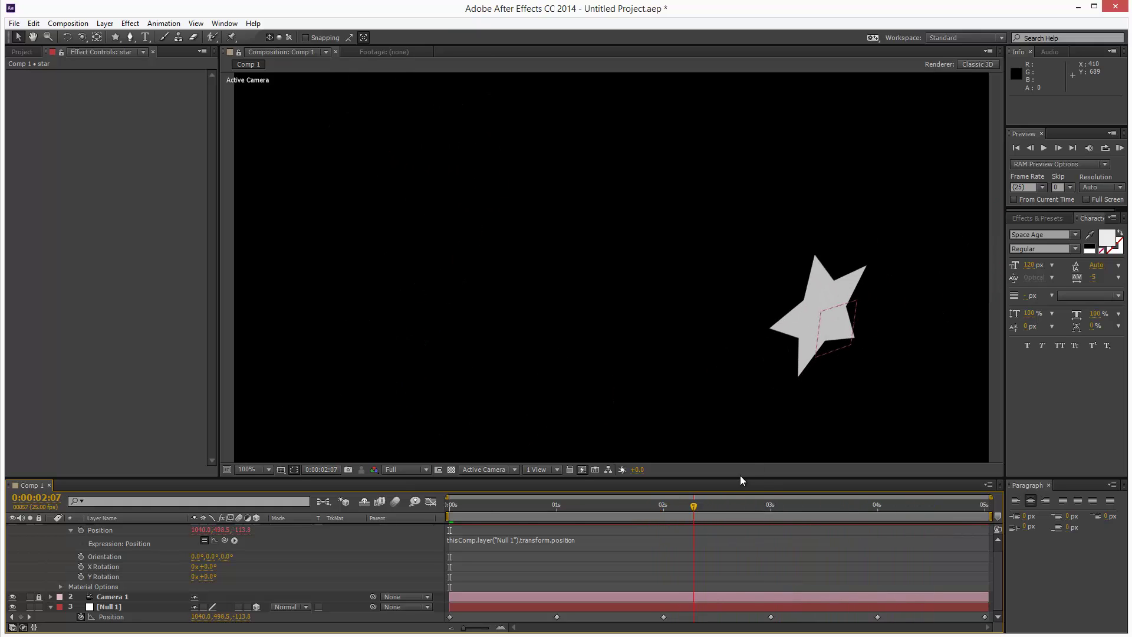
pyautogui.moveTo(525, 503); pyautogui.dragTo(544, 537)
pyautogui.scroll(1, 998, 579)
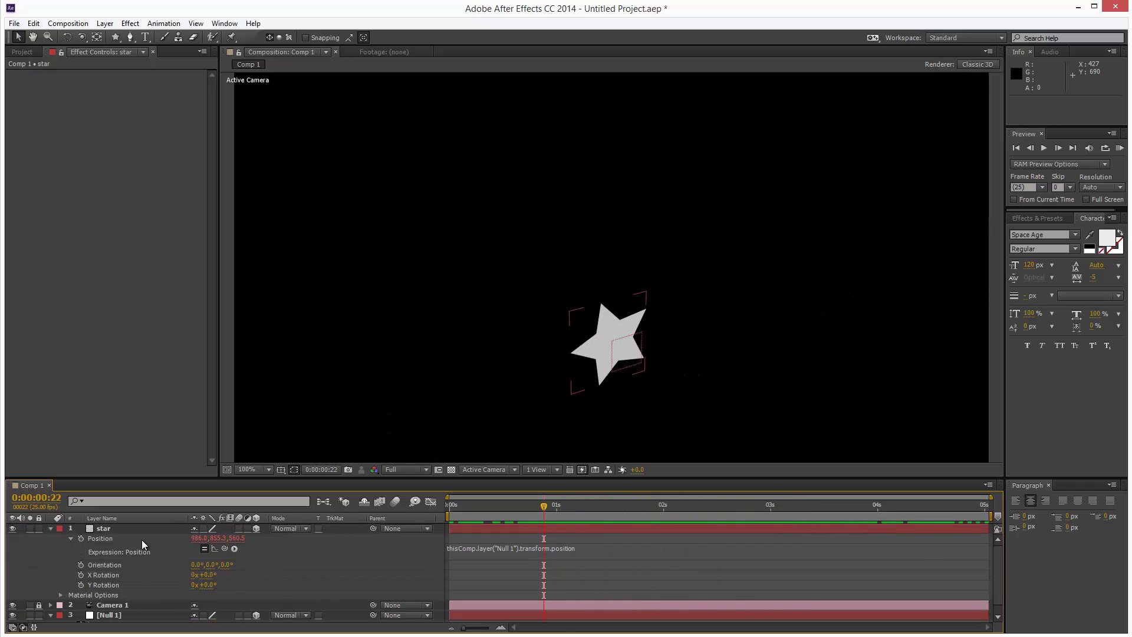
# - Set the star's Auto-Orient to Orient Along Path and scrub to check its orientation
pyautogui.click(118, 529)
pyautogui.click(104, 23)
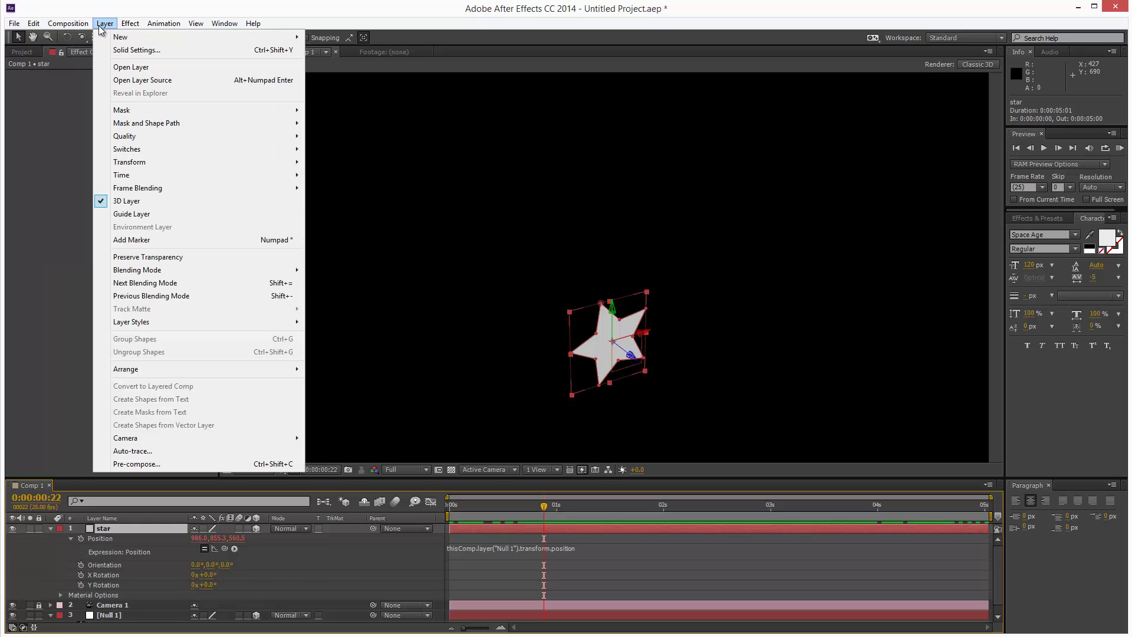
pyautogui.moveTo(171, 161)
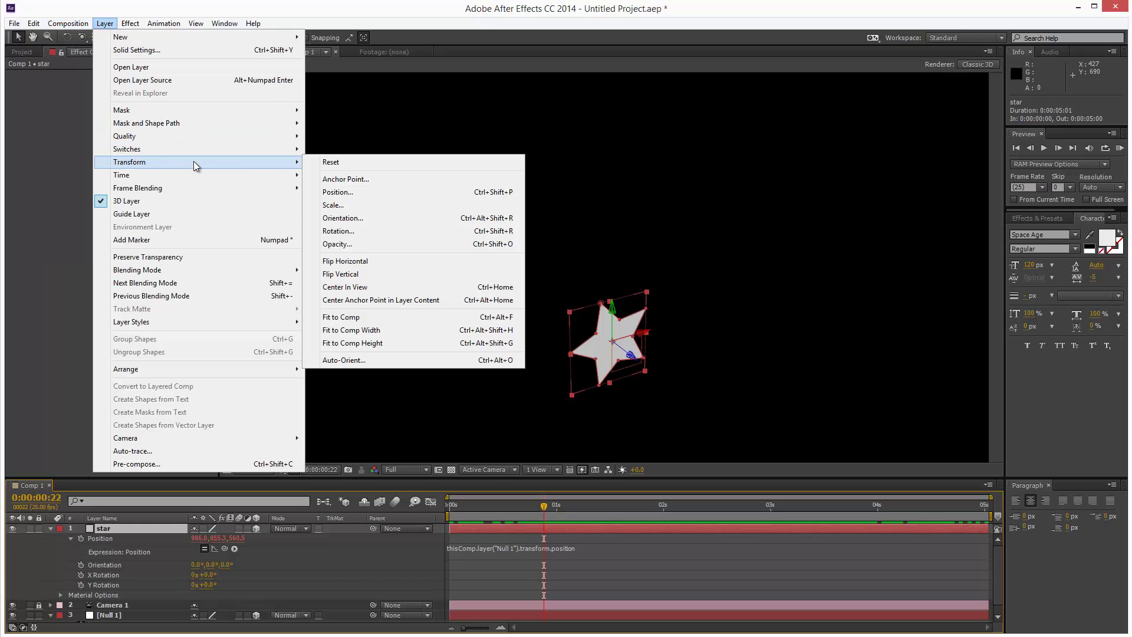
pyautogui.click(362, 361)
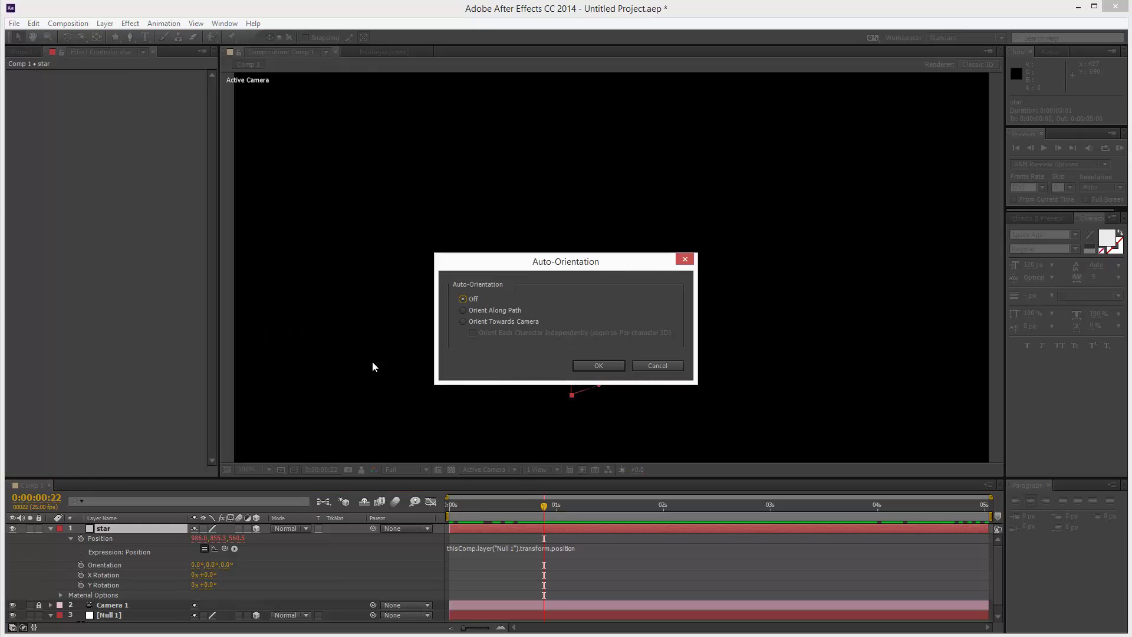
pyautogui.click(485, 310)
pyautogui.click(599, 366)
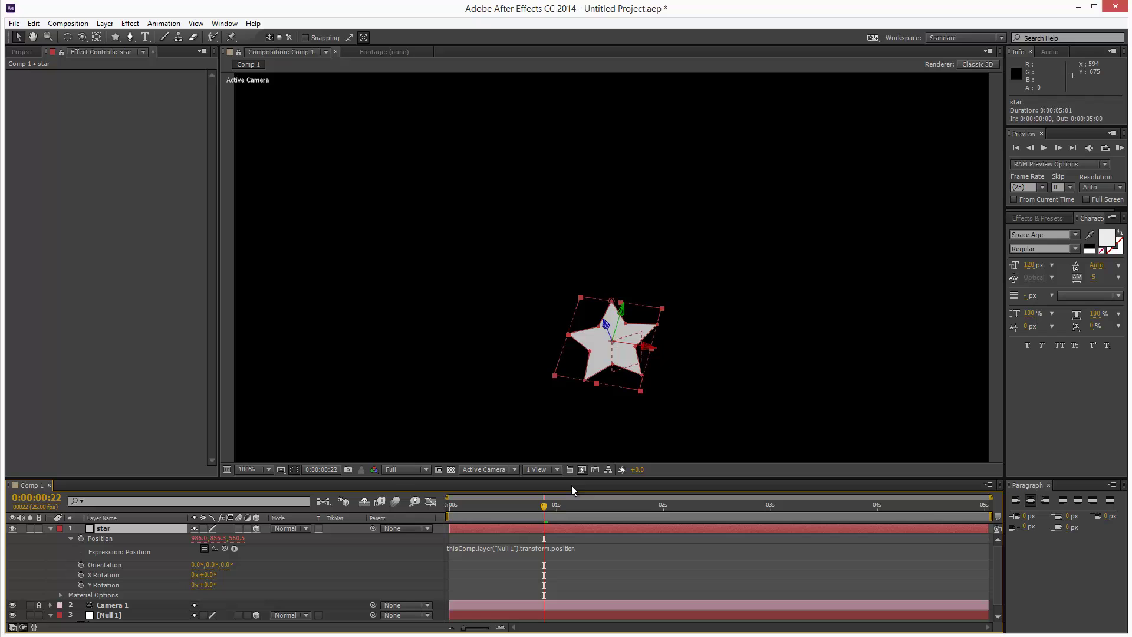
pyautogui.press('pageup')
pyautogui.press('pageup')
pyautogui.moveTo(514, 513); pyautogui.dragTo(919, 484)
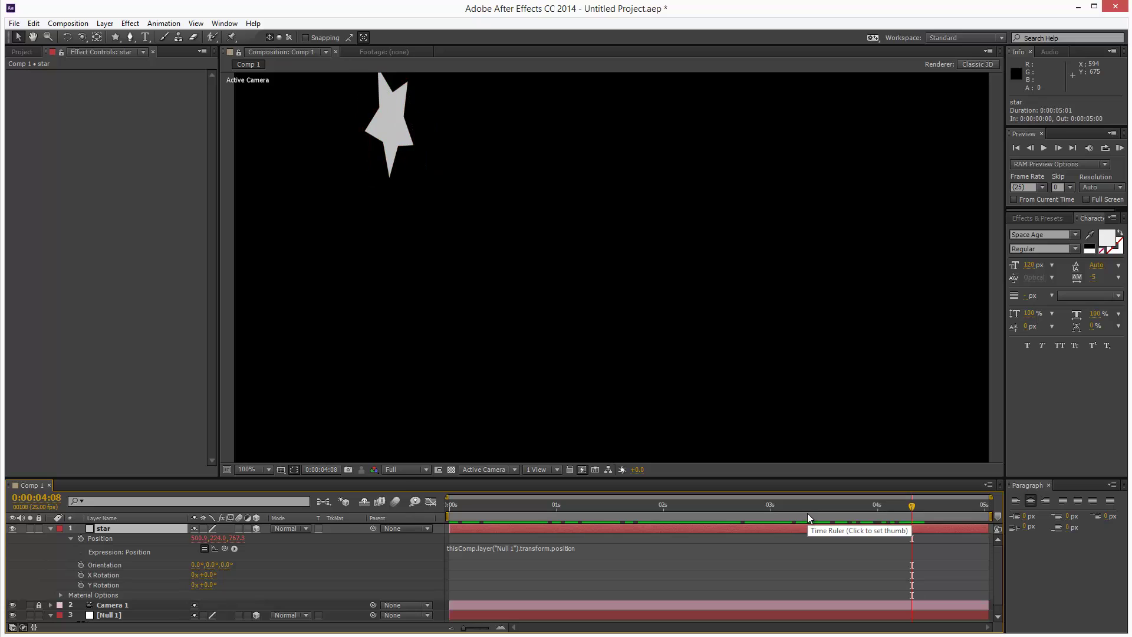
pyautogui.moveTo(855, 519); pyautogui.dragTo(513, 515)
# - Change the star's Auto-Orient to Orient Towards Camera
pyautogui.click(103, 23)
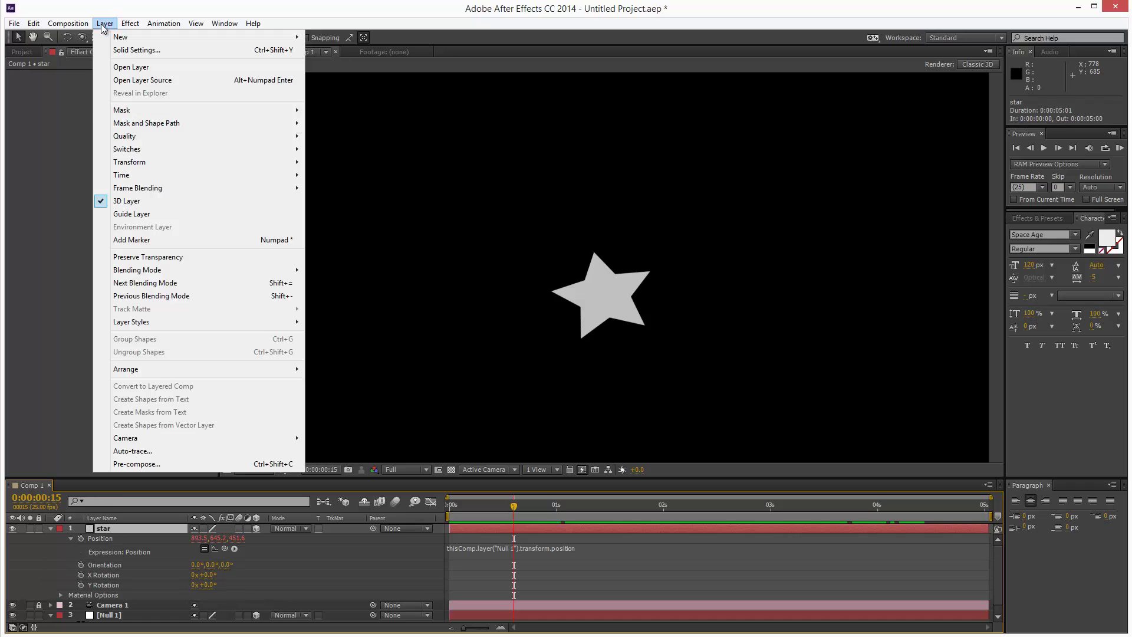
pyautogui.moveTo(176, 162)
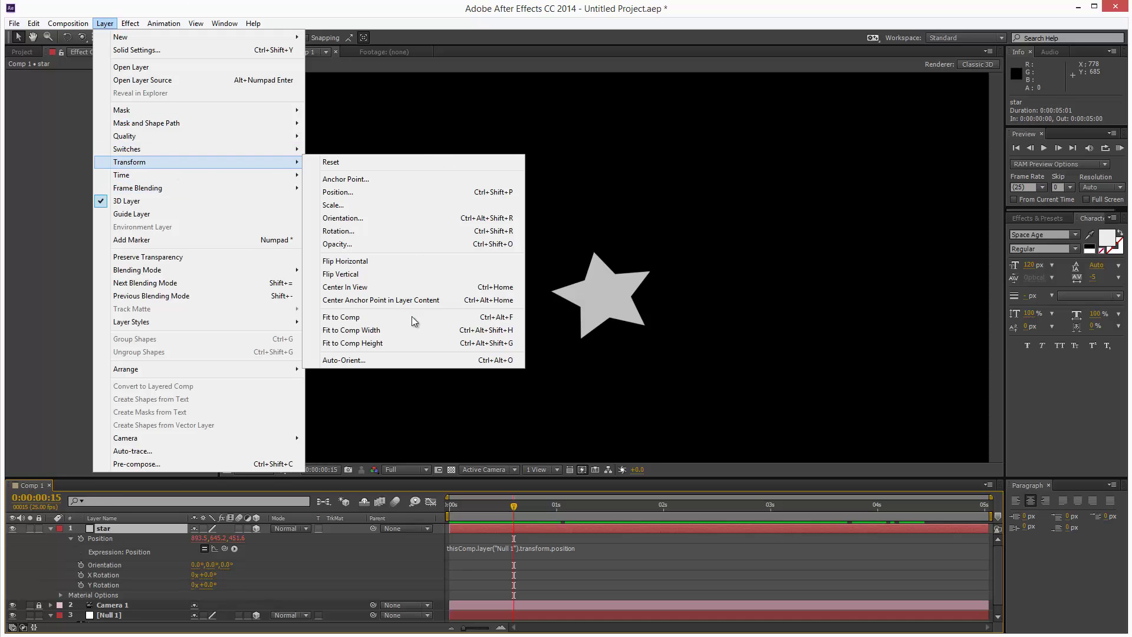
pyautogui.click(406, 361)
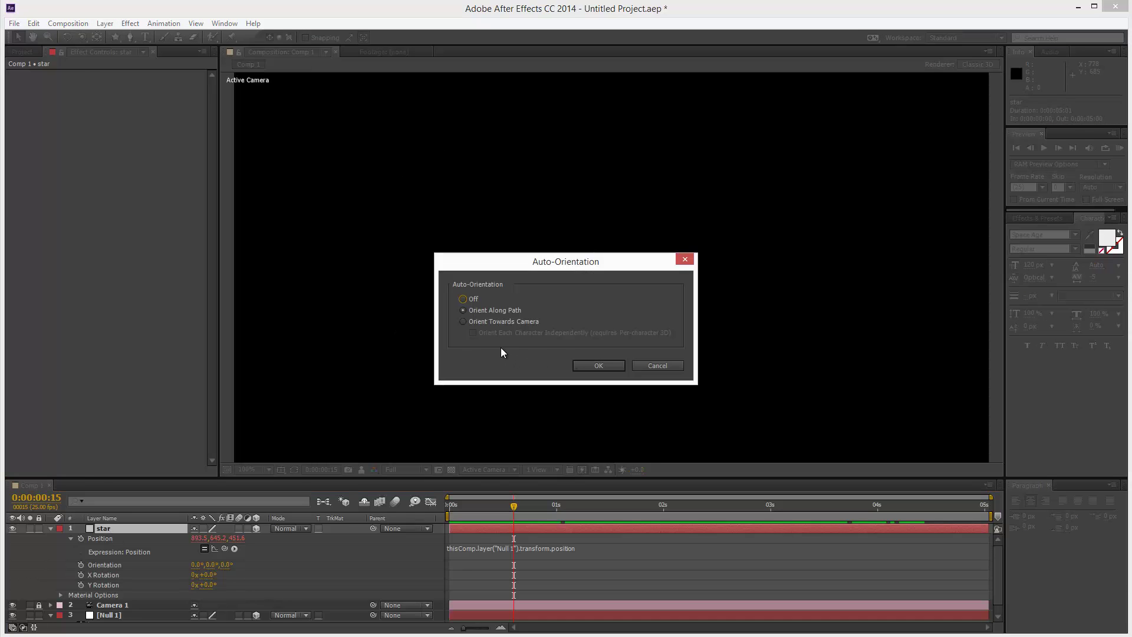
pyautogui.click(598, 366)
pyautogui.moveTo(520, 514); pyautogui.dragTo(542, 553)
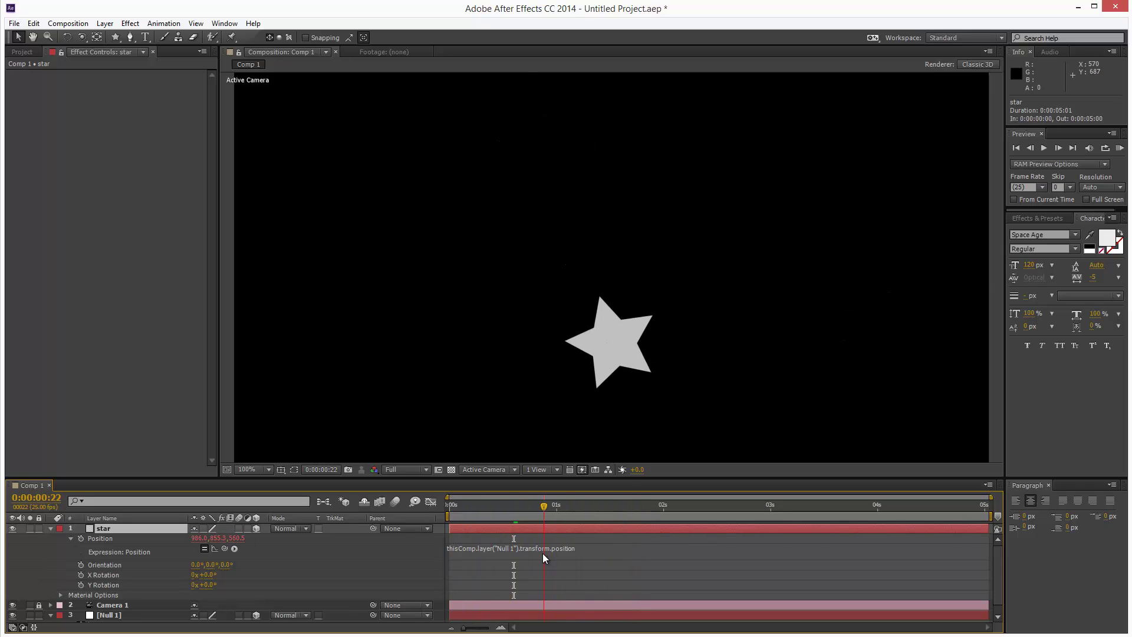
# - Push Null 1's Position Z deeper at the 1-second keyframe and review the motion
pyautogui.click(51, 528)
pyautogui.click(94, 548)
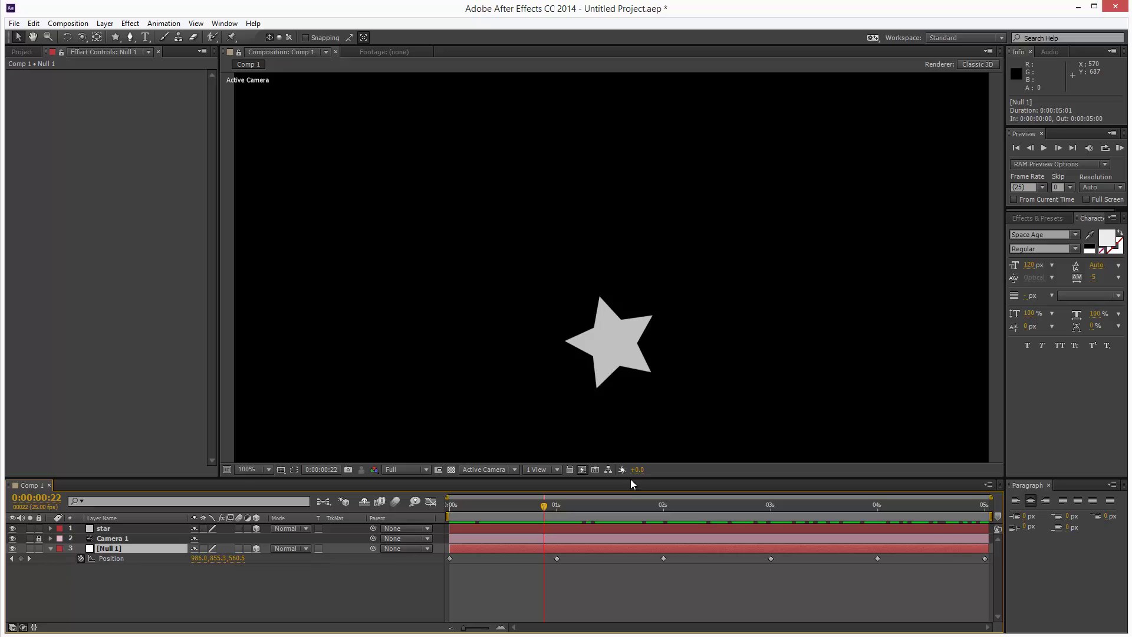
pyautogui.click(558, 504)
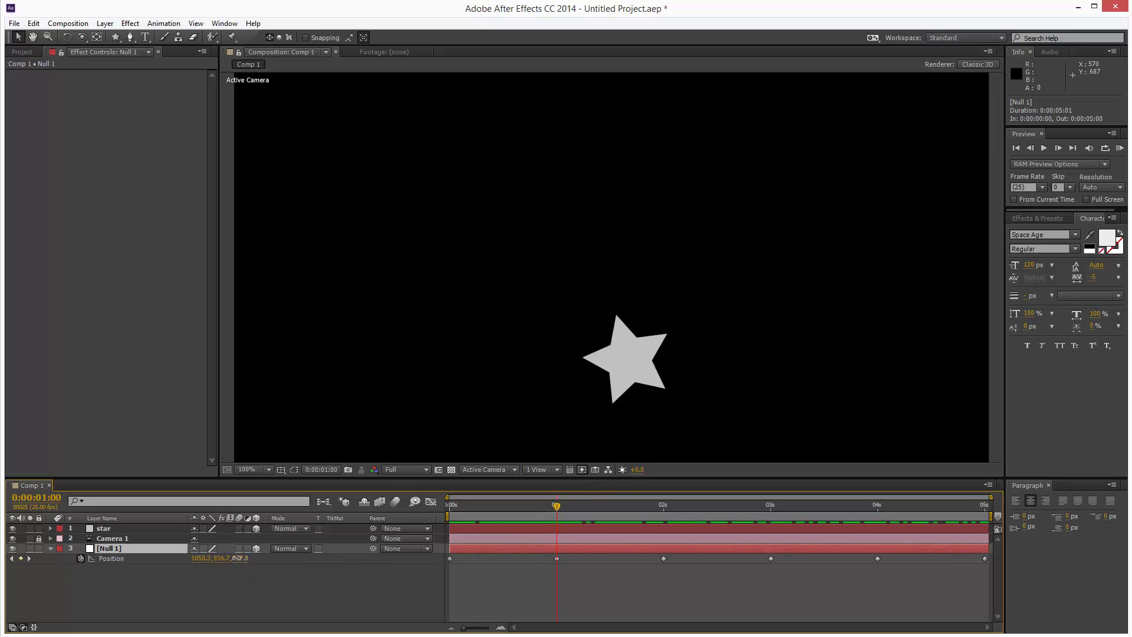
pyautogui.moveTo(239, 557); pyautogui.dragTo(318, 558)
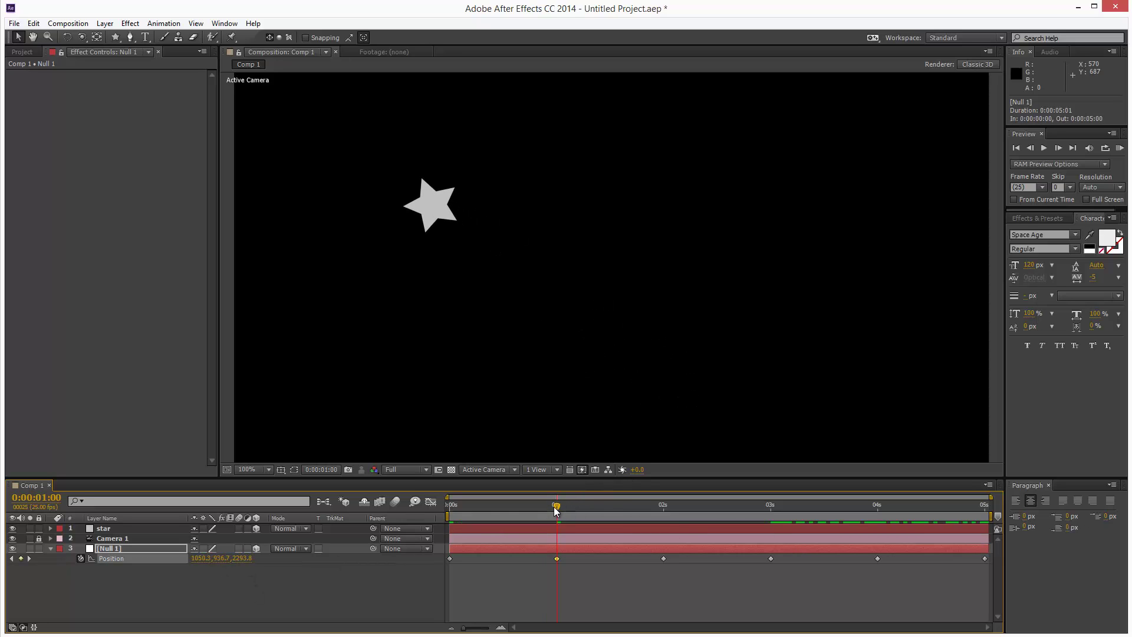
pyautogui.moveTo(556, 511); pyautogui.dragTo(723, 504)
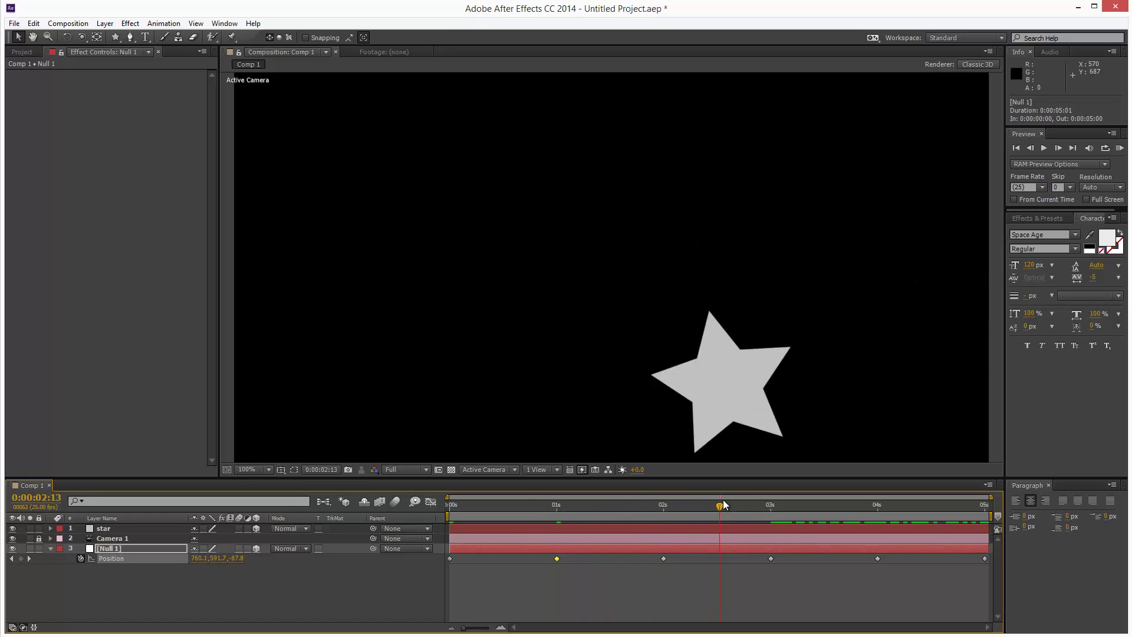
# - At the 3-second keyframe, reduce the null's depth and raise the star into view
pyautogui.press('k')
pyautogui.moveTo(243, 558); pyautogui.dragTo(77, 565)
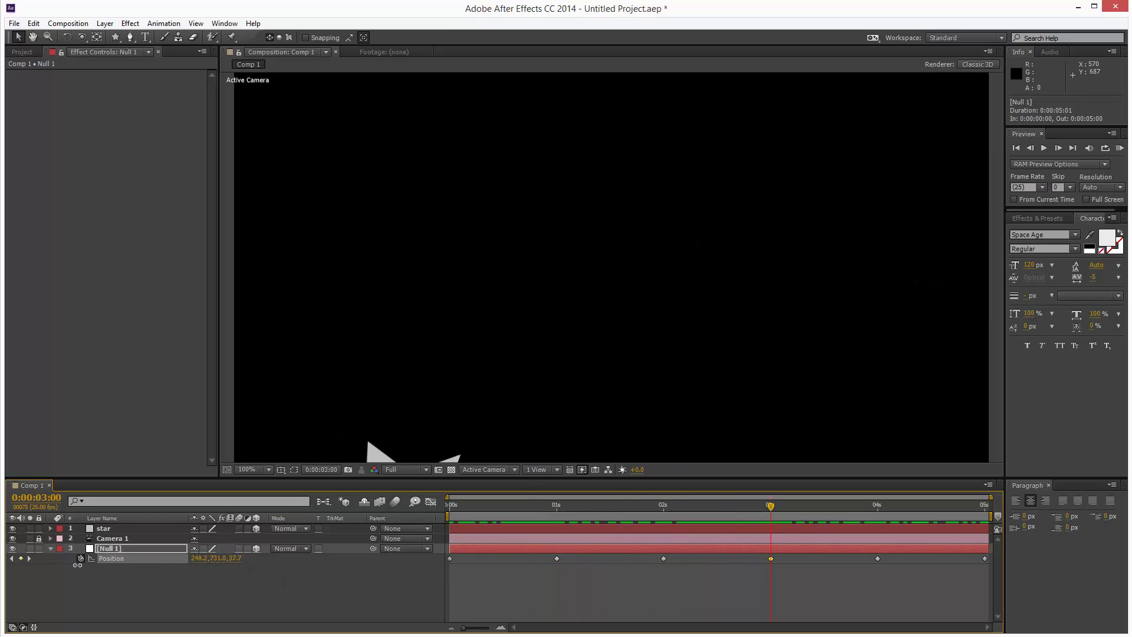
pyautogui.moveTo(218, 565); pyautogui.dragTo(59, 563)
pyautogui.moveTo(764, 505); pyautogui.dragTo(864, 499)
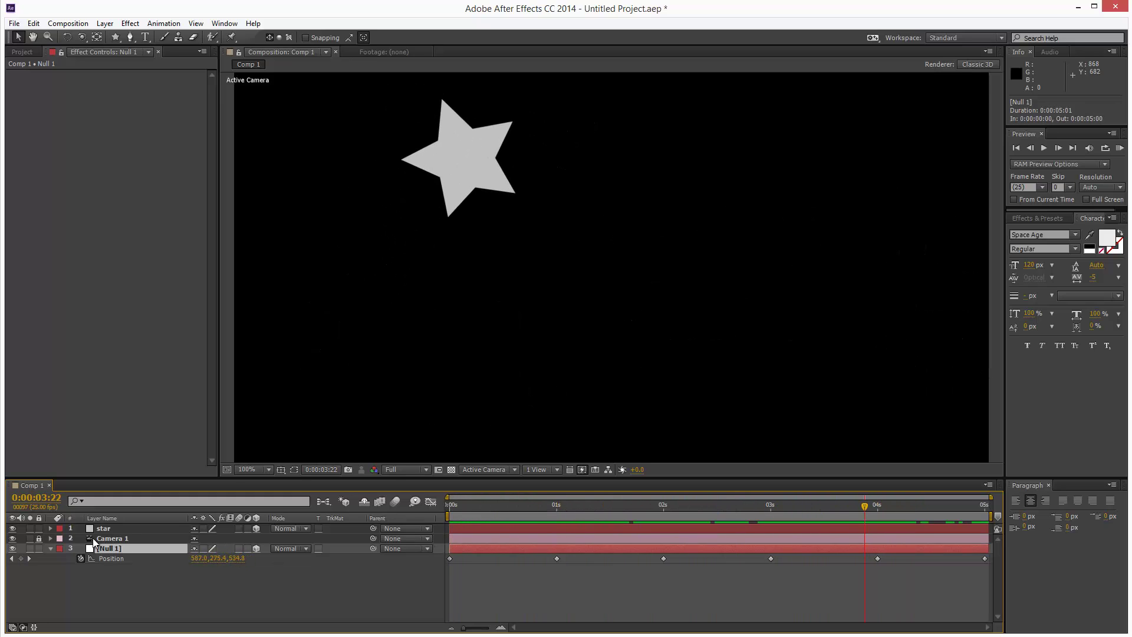
# - Show the null's motion path and scrub to review the star along it
pyautogui.click(466, 506)
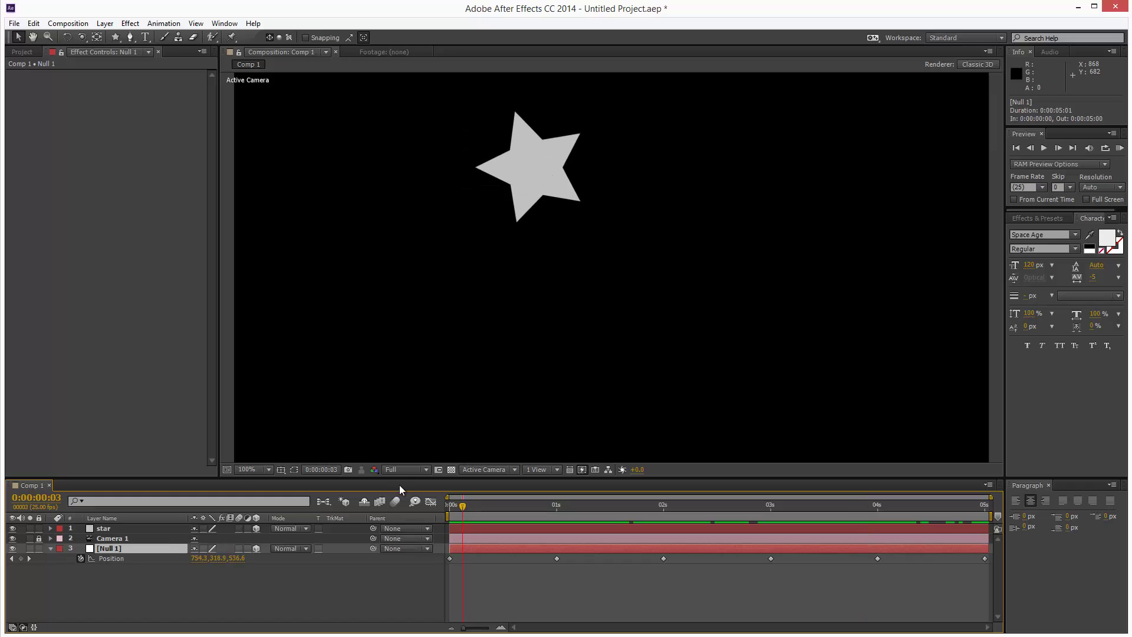
pyautogui.hotkey('ctrl', 'shift', 'h')
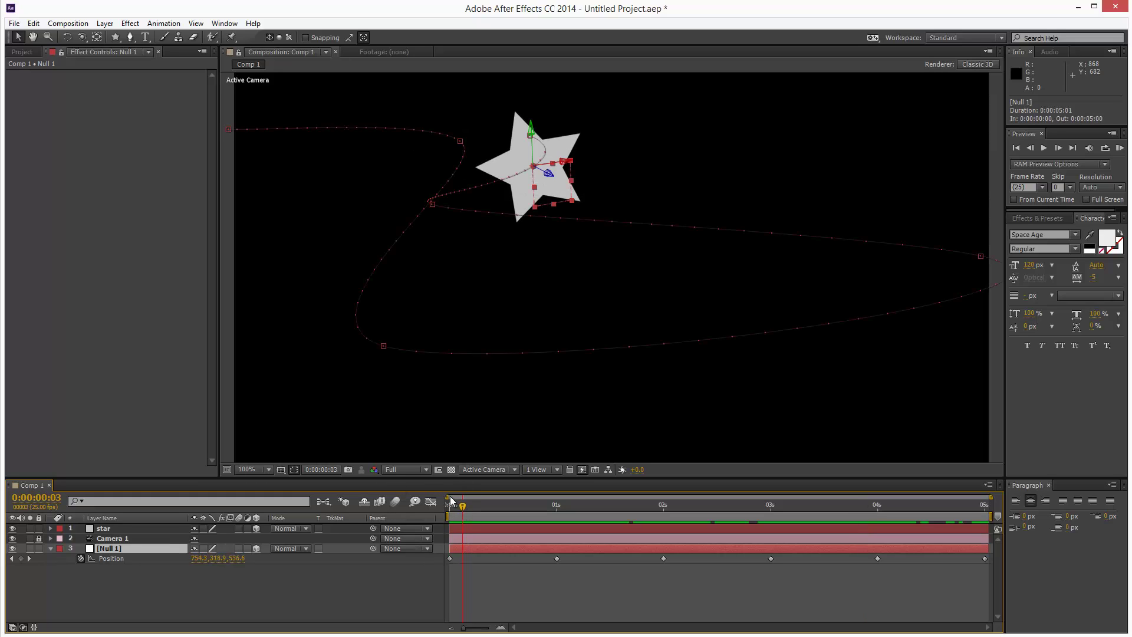
pyautogui.moveTo(451, 501); pyautogui.dragTo(757, 500)
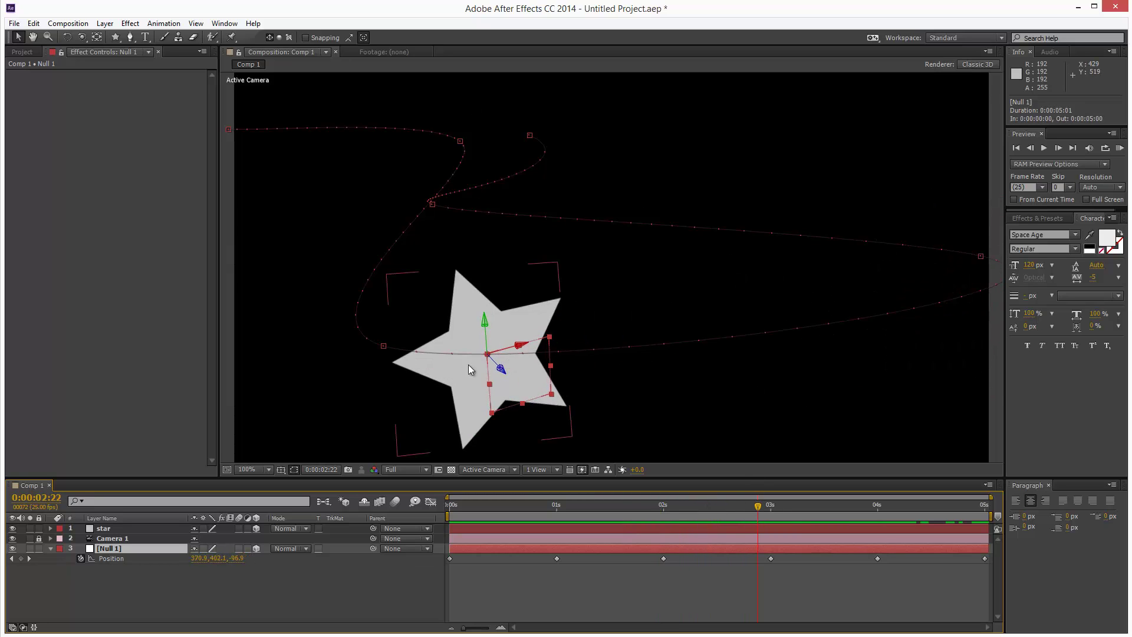
pyautogui.moveTo(792, 511); pyautogui.dragTo(606, 501)
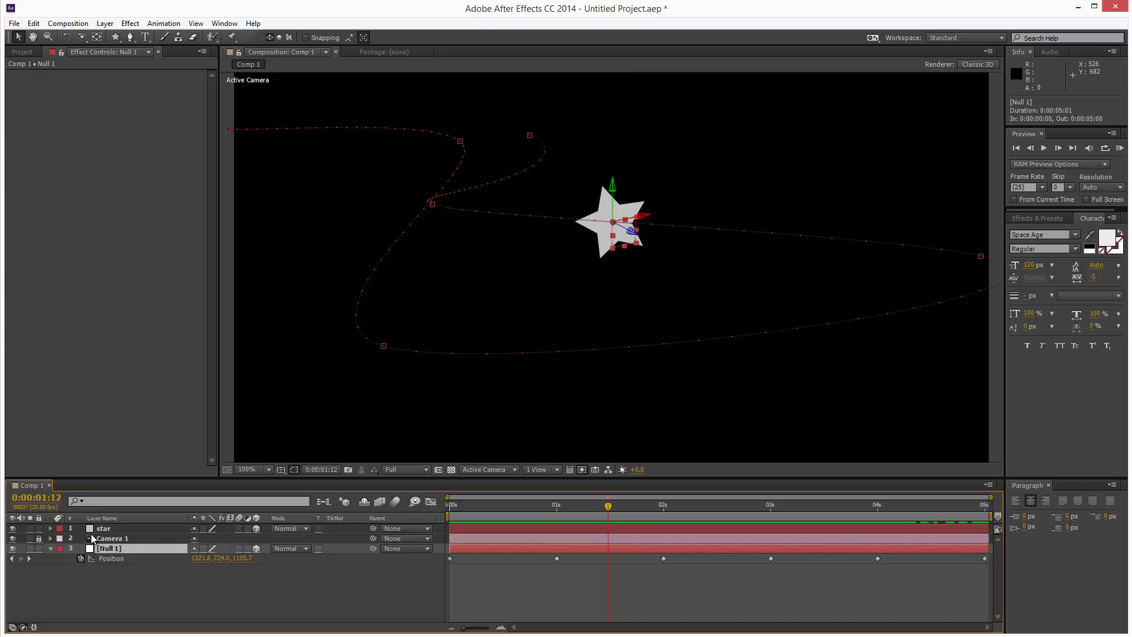
# - Add a wiggle(1,100) expression to the star layer's Anchor Point and scrub to check it
pyautogui.click(131, 529)
pyautogui.press('a')
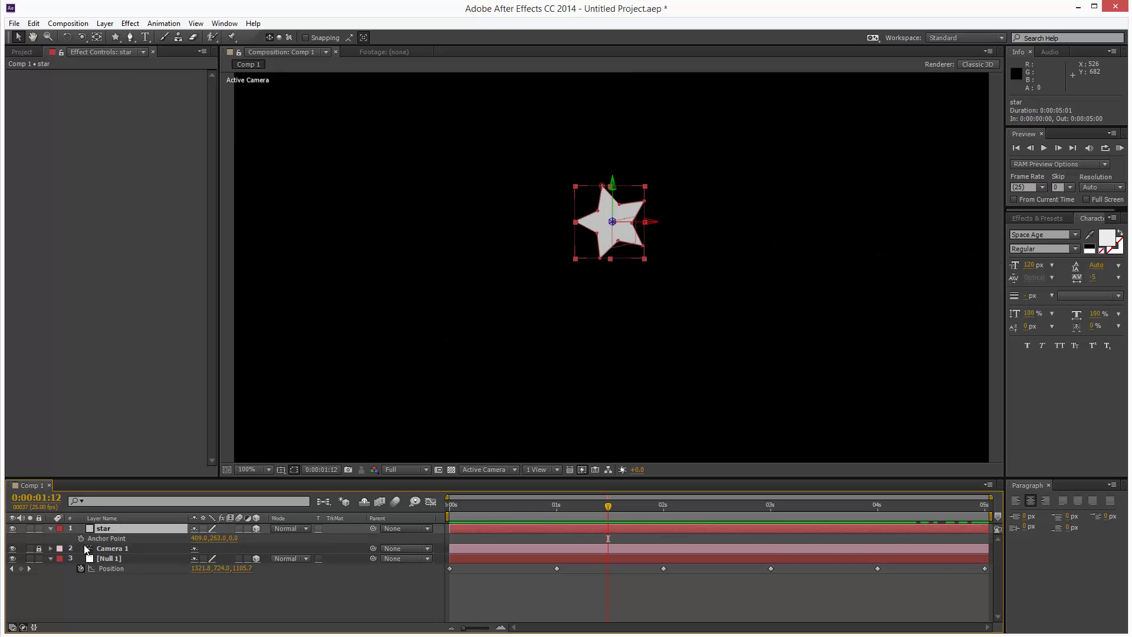
pyautogui.keyDown('alt'); pyautogui.click(82, 538); pyautogui.keyUp('alt')
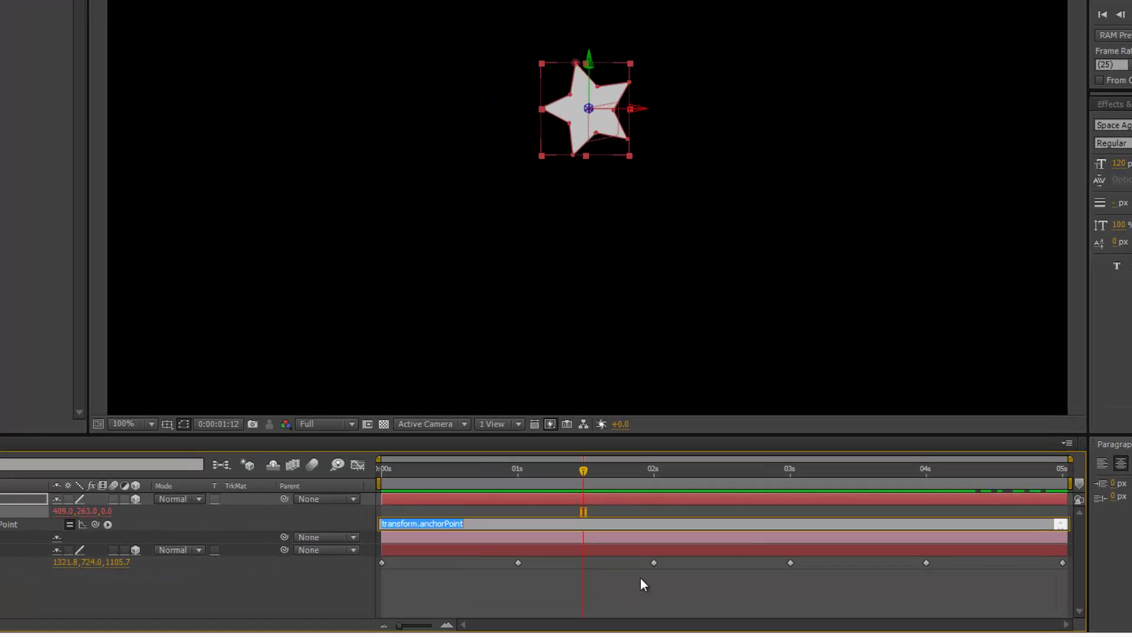
pyautogui.write('wiggle(1,100);')
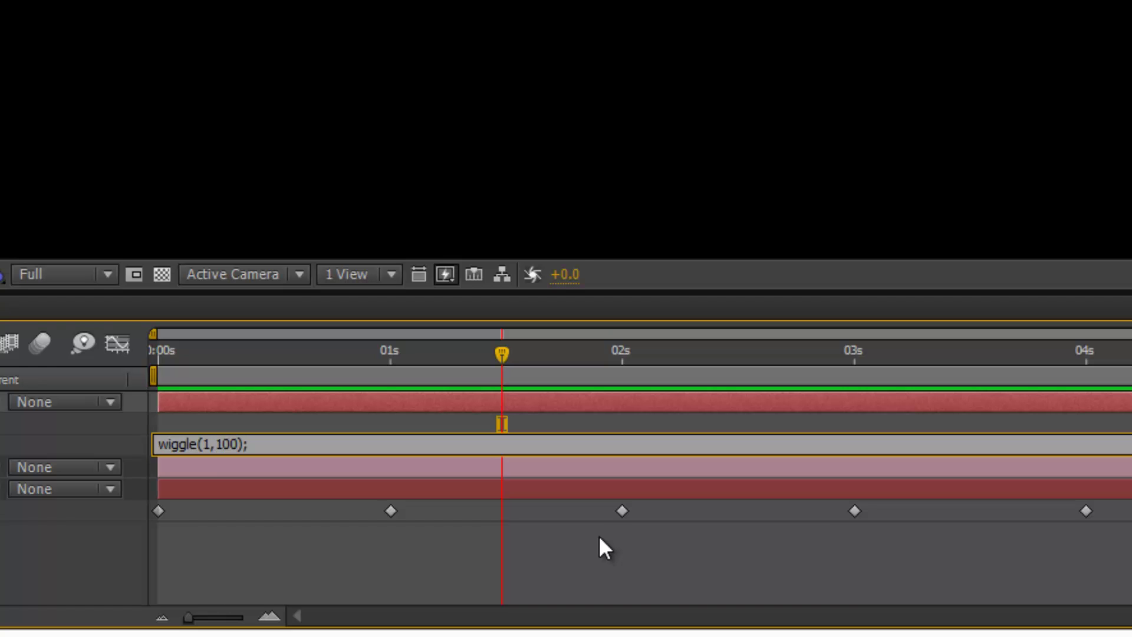
pyautogui.click(598, 536)
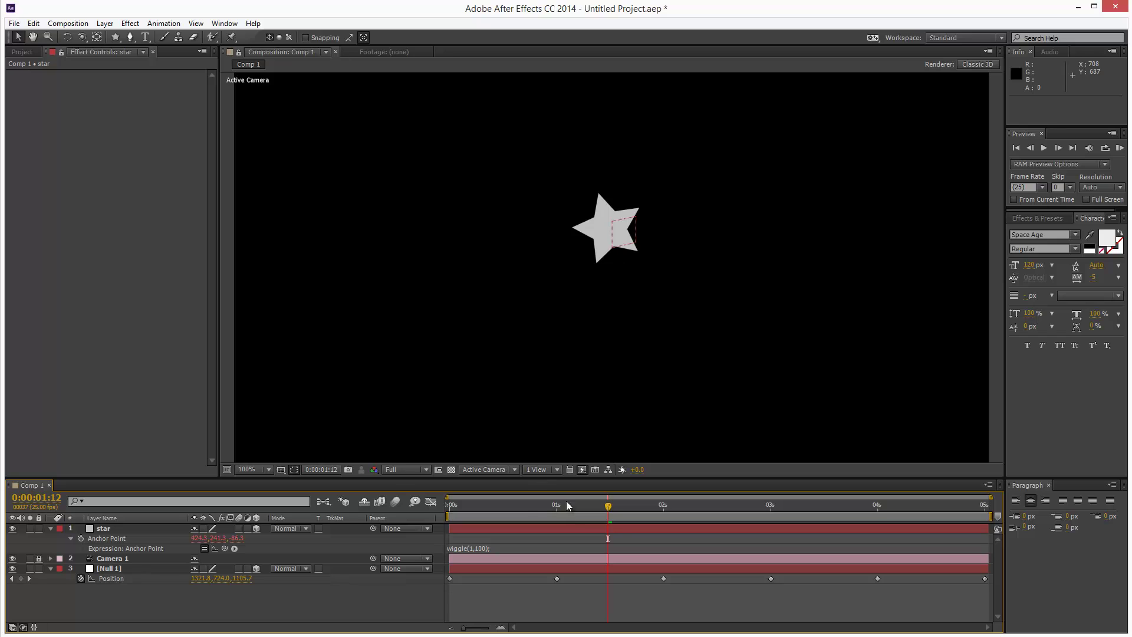
pyautogui.moveTo(566, 501); pyautogui.dragTo(608, 540)
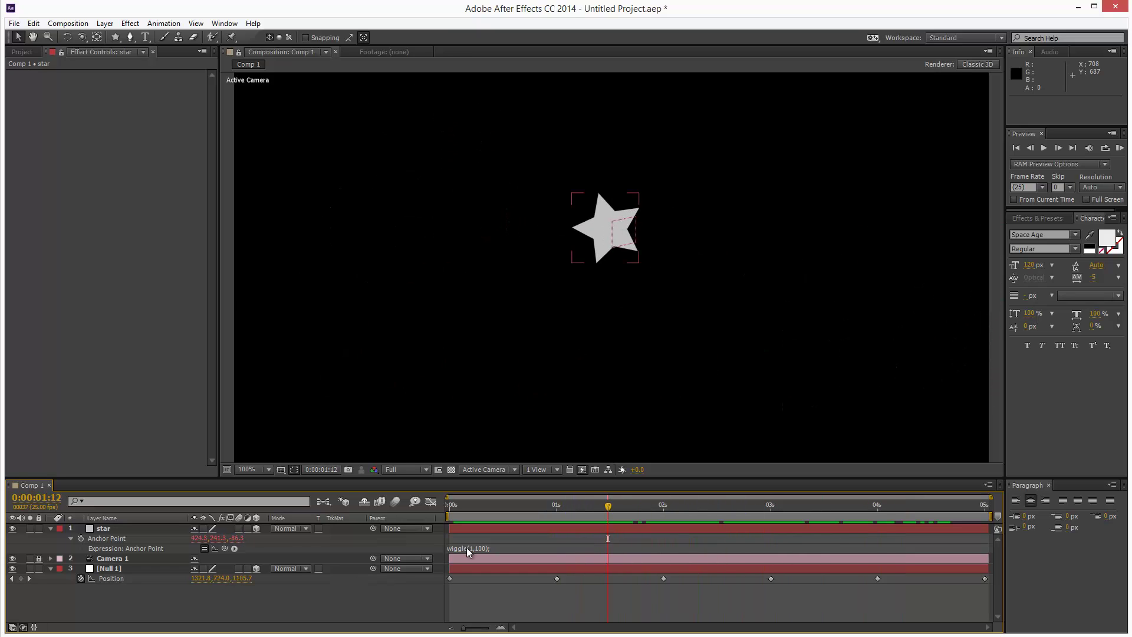
# - Change the anchor point expression to wiggle(2,200) and play back the animation
pyautogui.click(465, 547)
pyautogui.doubleClick(471, 547)
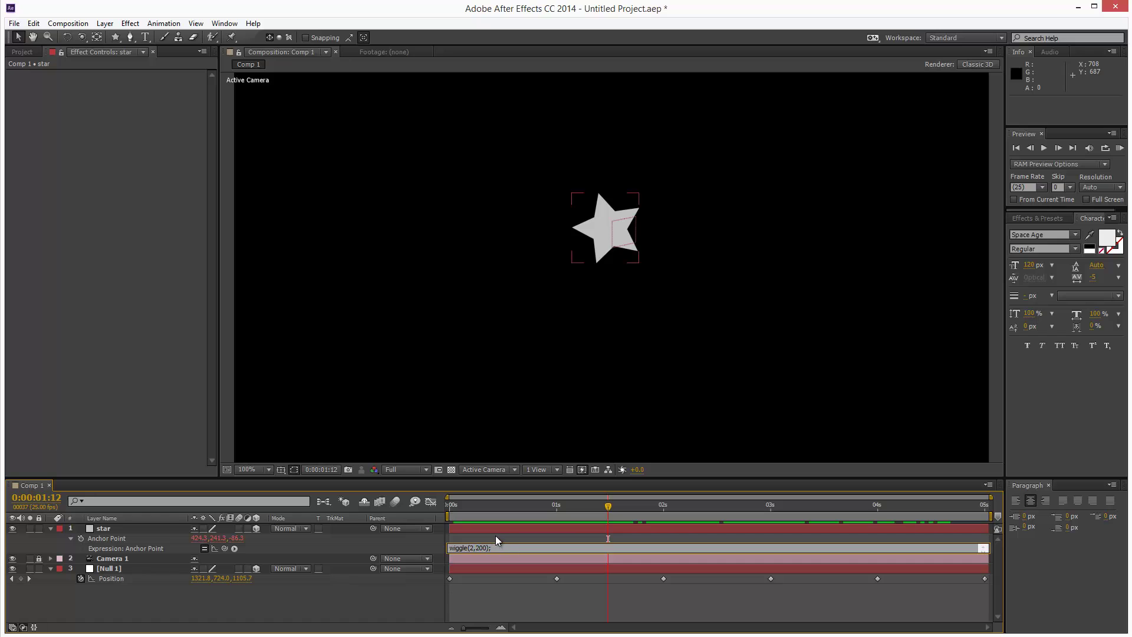
pyautogui.click(495, 535)
pyautogui.moveTo(507, 514)
pyautogui.mouseDown()
pyautogui.moveTo(468, 511)
pyautogui.moveTo(968, 513)
pyautogui.moveTo(515, 513)
pyautogui.mouseUp()
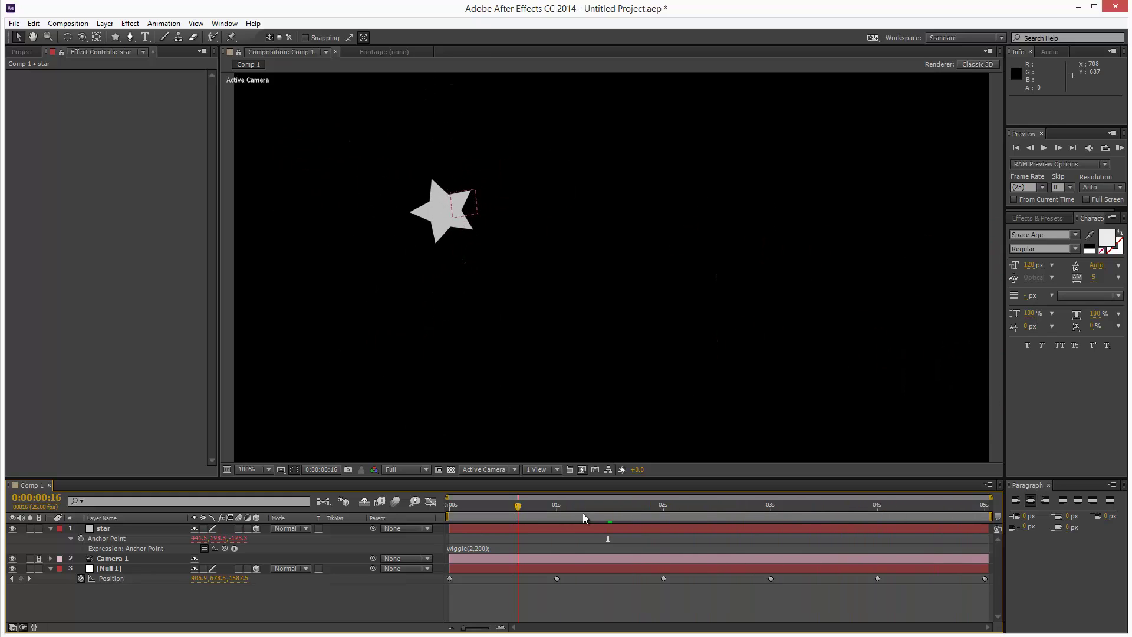
pyautogui.press('space')
# - Select the star layer and open its Solid Settings from the Layer menu
pyautogui.click(104, 530)
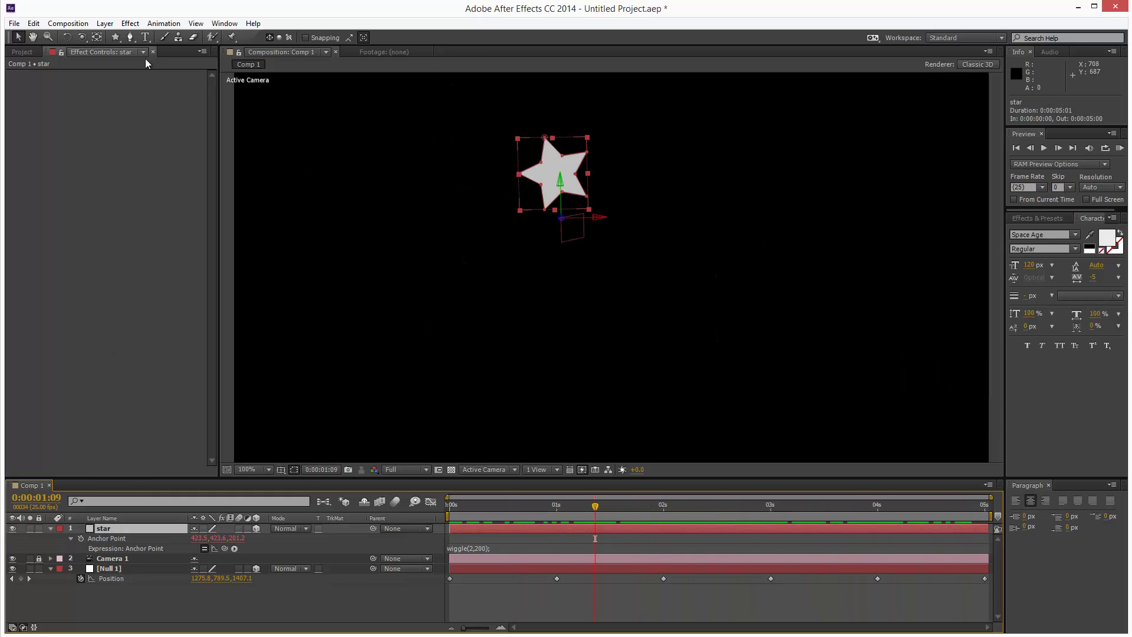
pyautogui.doubleClick(94, 528)
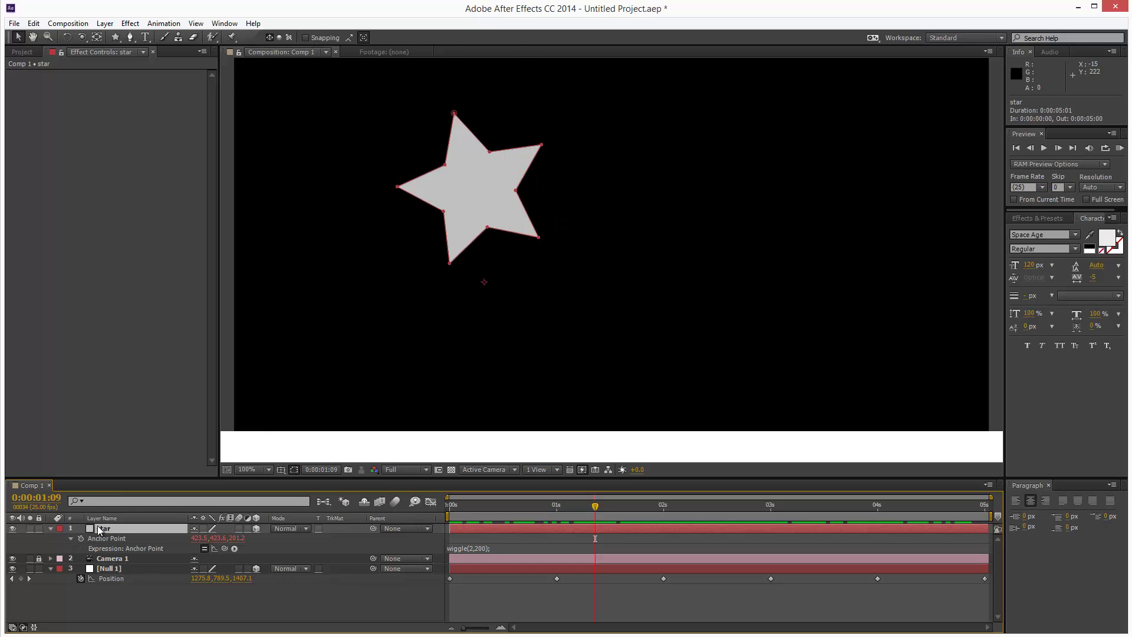
pyautogui.click(304, 53)
pyautogui.click(105, 23)
pyautogui.click(115, 51)
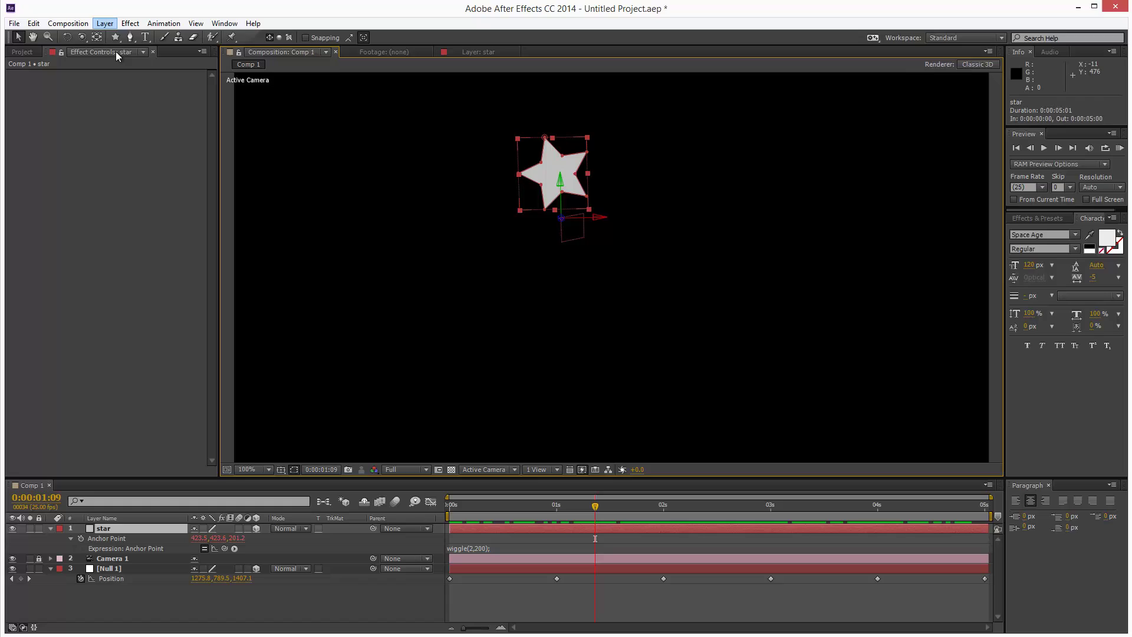
# - Make the star solid bright yellow at full saturation and brightness, then RAM preview
pyautogui.click(558, 382)
pyautogui.click(614, 417)
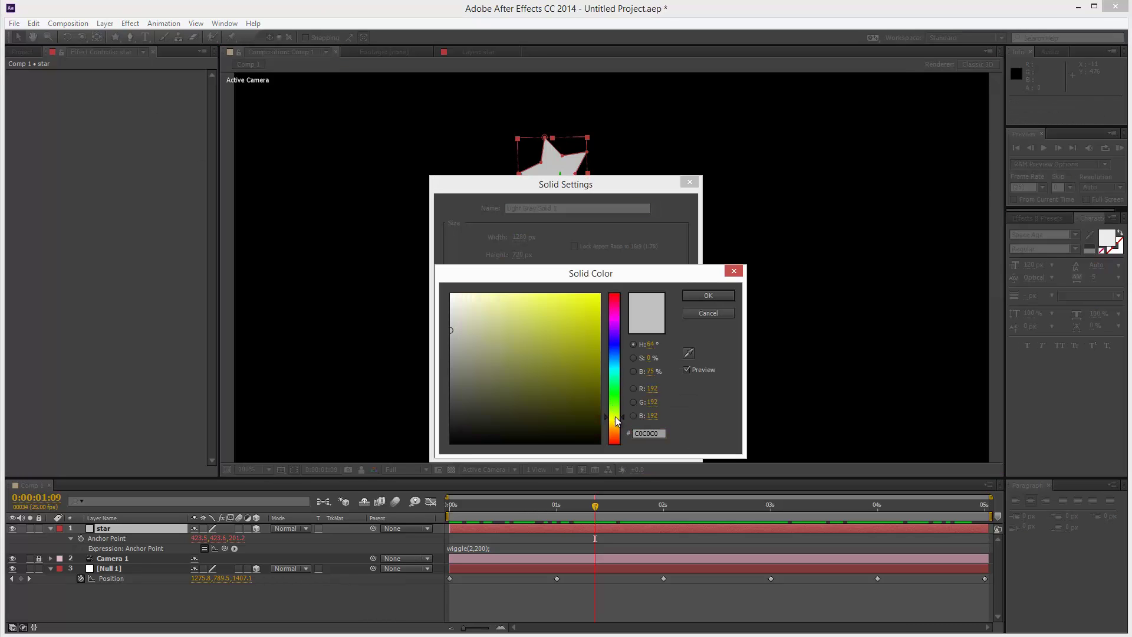
pyautogui.moveTo(568, 371); pyautogui.dragTo(607, 292)
pyautogui.click(689, 294)
pyautogui.click(607, 444)
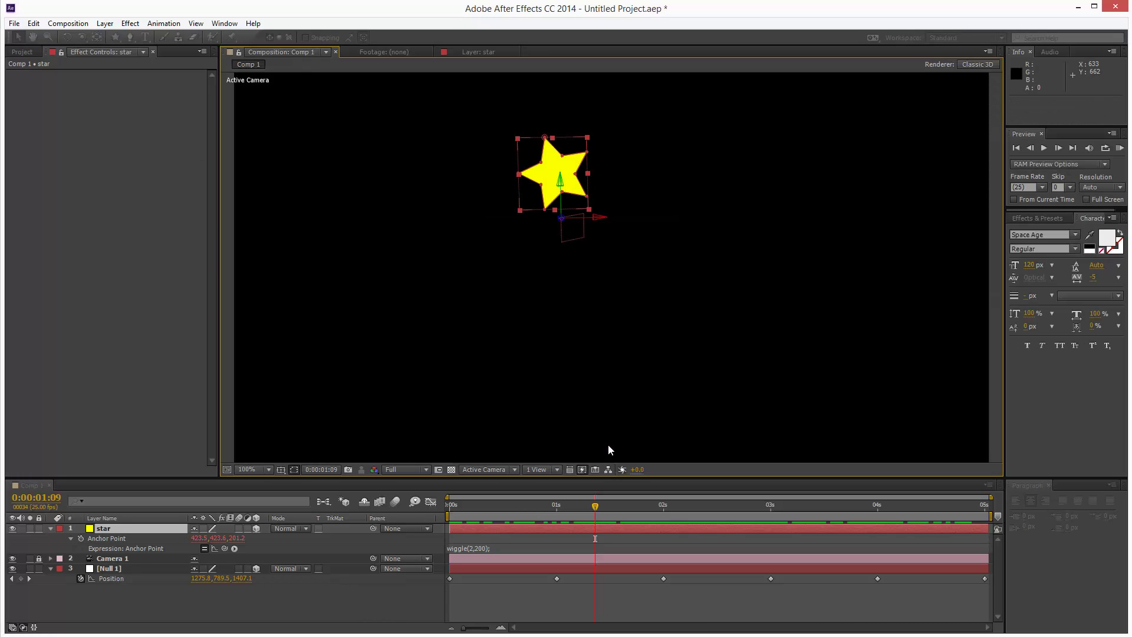
pyautogui.click(1122, 152)
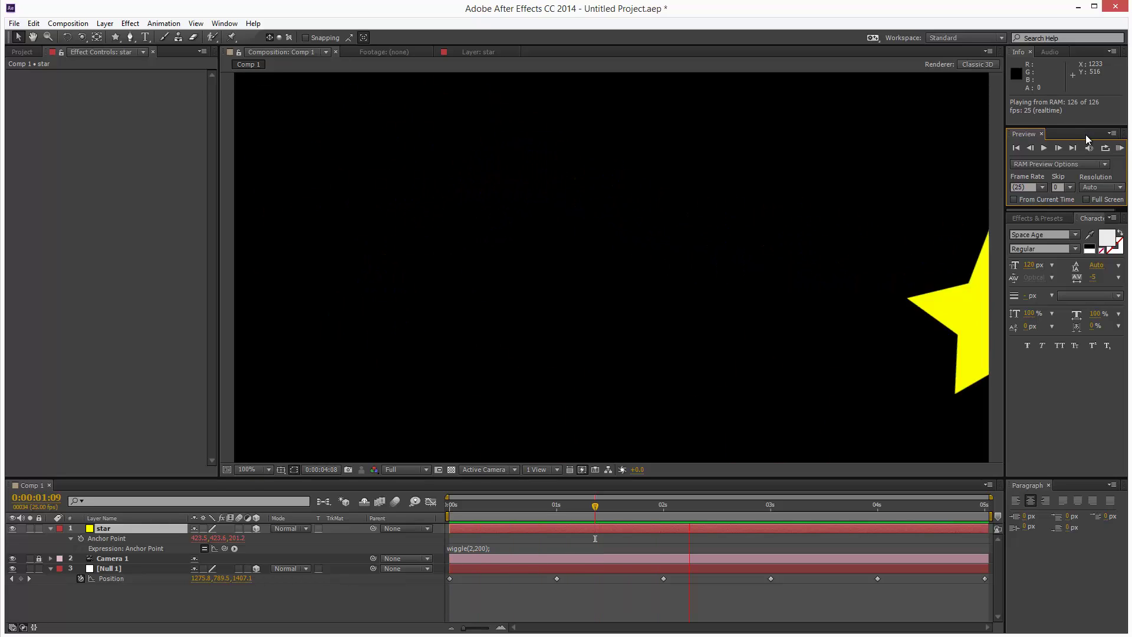
# - At 0:00:02:00, scrub Null 1's Position X to 1043.8 and RAM preview the result
pyautogui.click(733, 511)
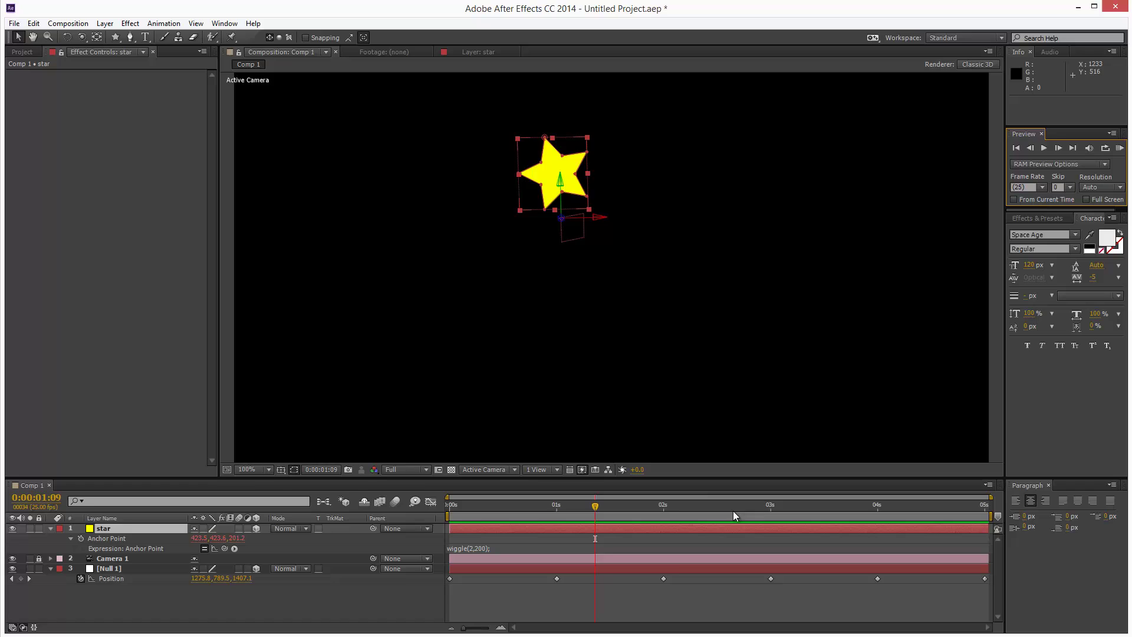
pyautogui.moveTo(734, 510); pyautogui.dragTo(662, 514)
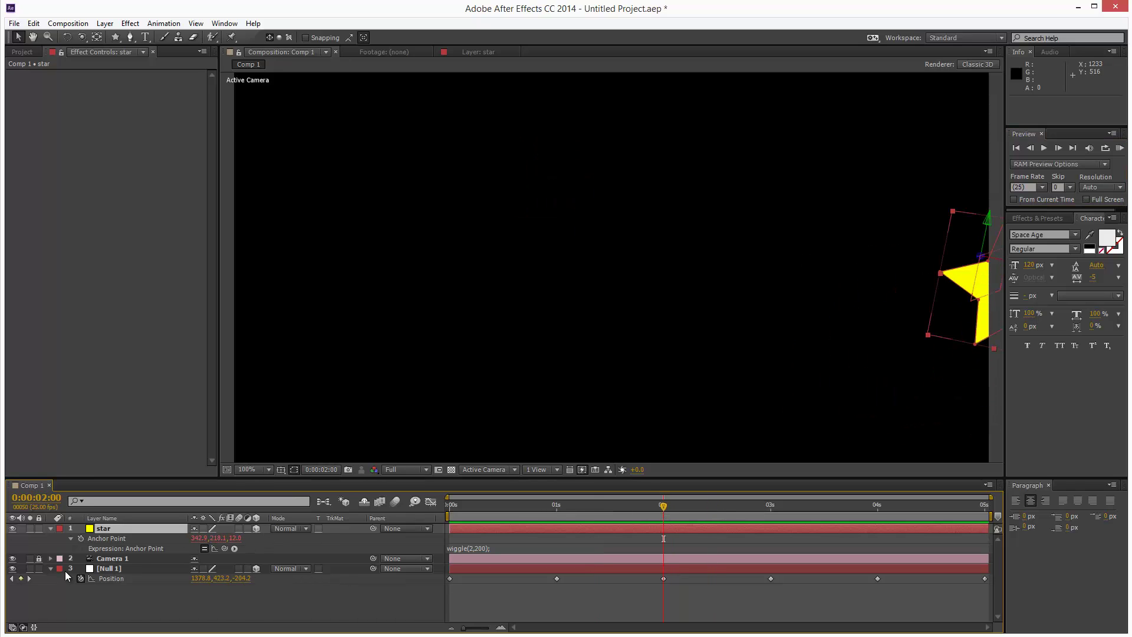
pyautogui.click(108, 569)
pyautogui.moveTo(190, 578); pyautogui.dragTo(185, 542)
pyautogui.click(1120, 148)
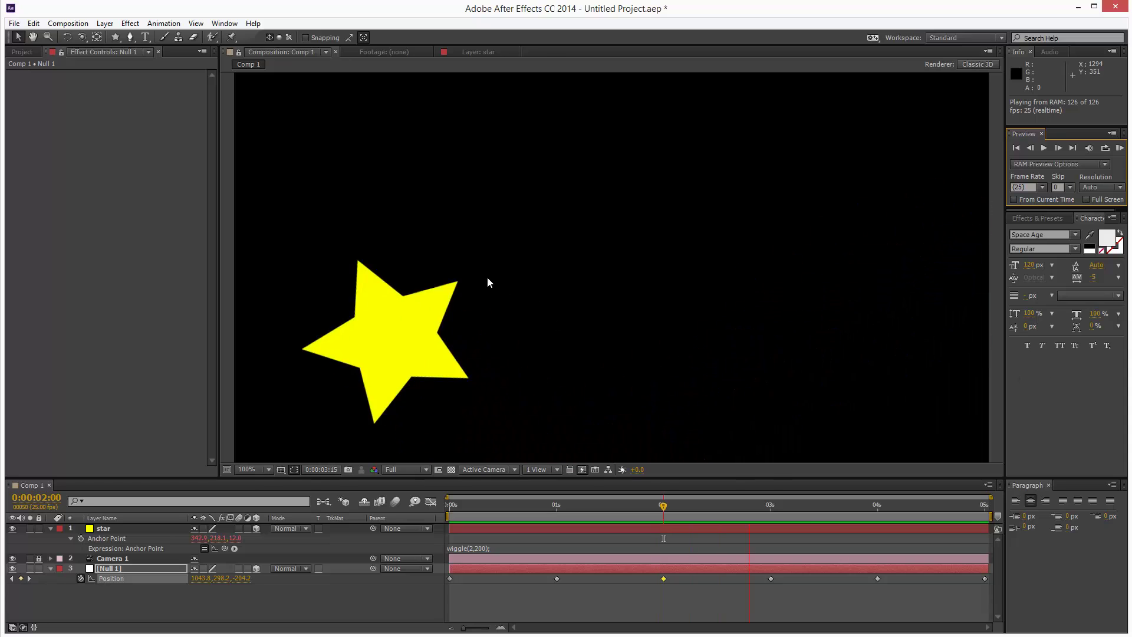
pyautogui.press('space')
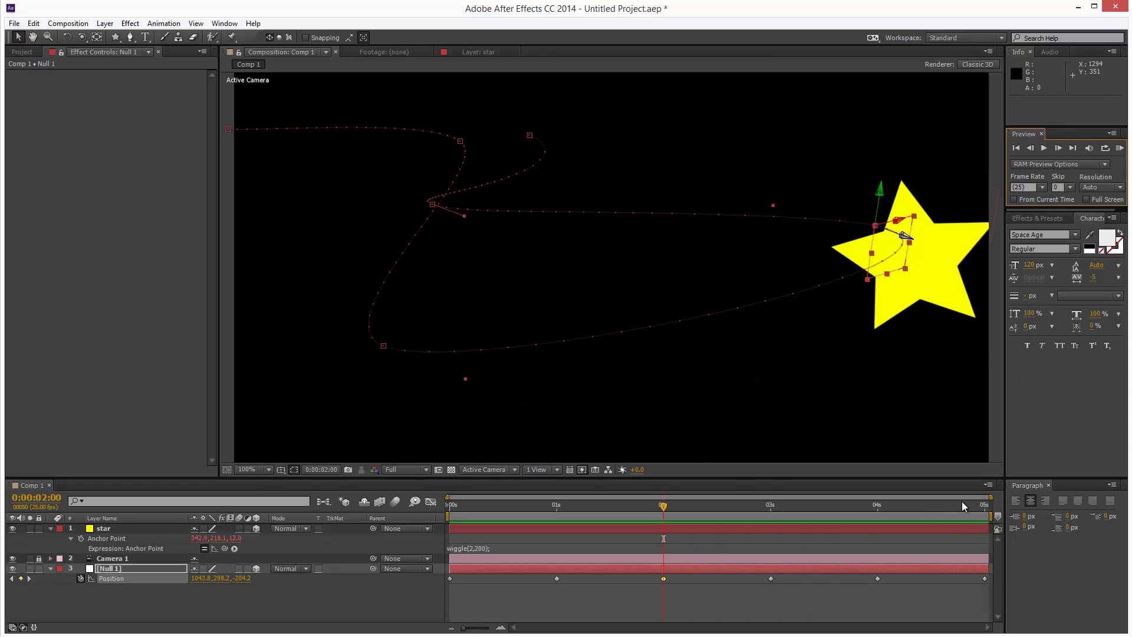